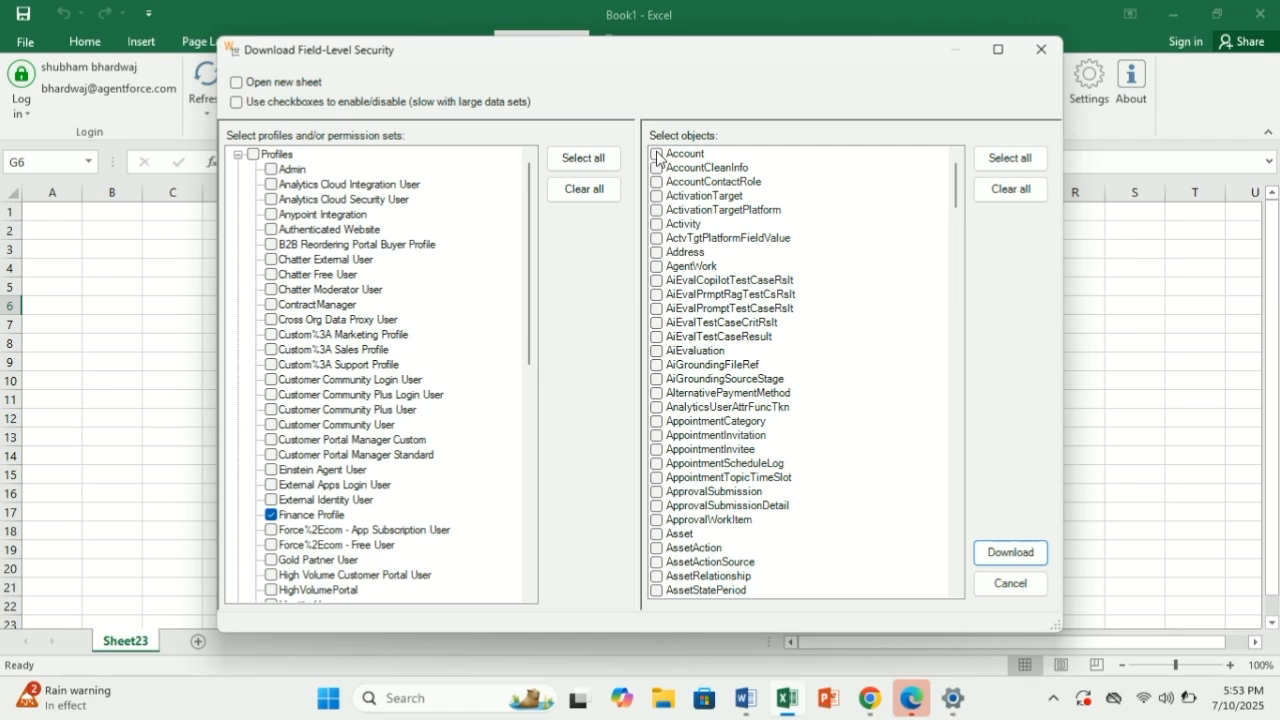
Include the Account object and download its field-level security for the Finance Profile
{"action": "left_click", "coordinate": [656, 155]}
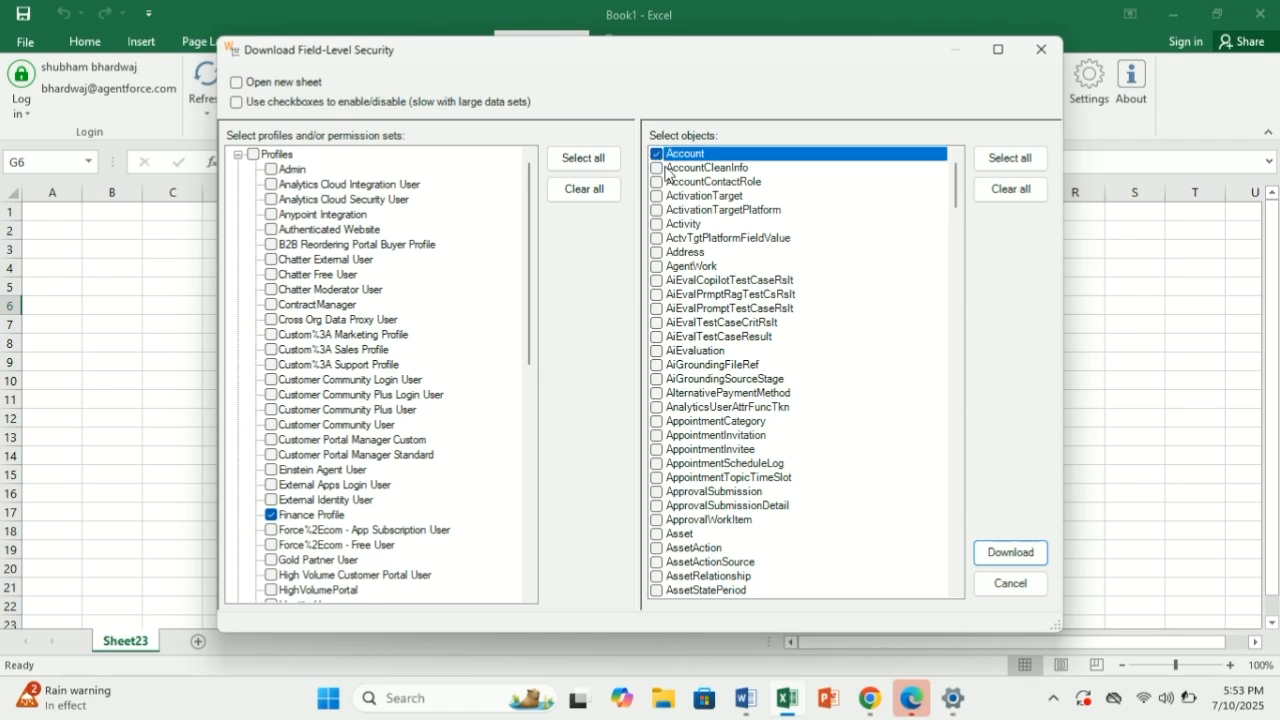
{"action": "left_click", "coordinate": [992, 552]}
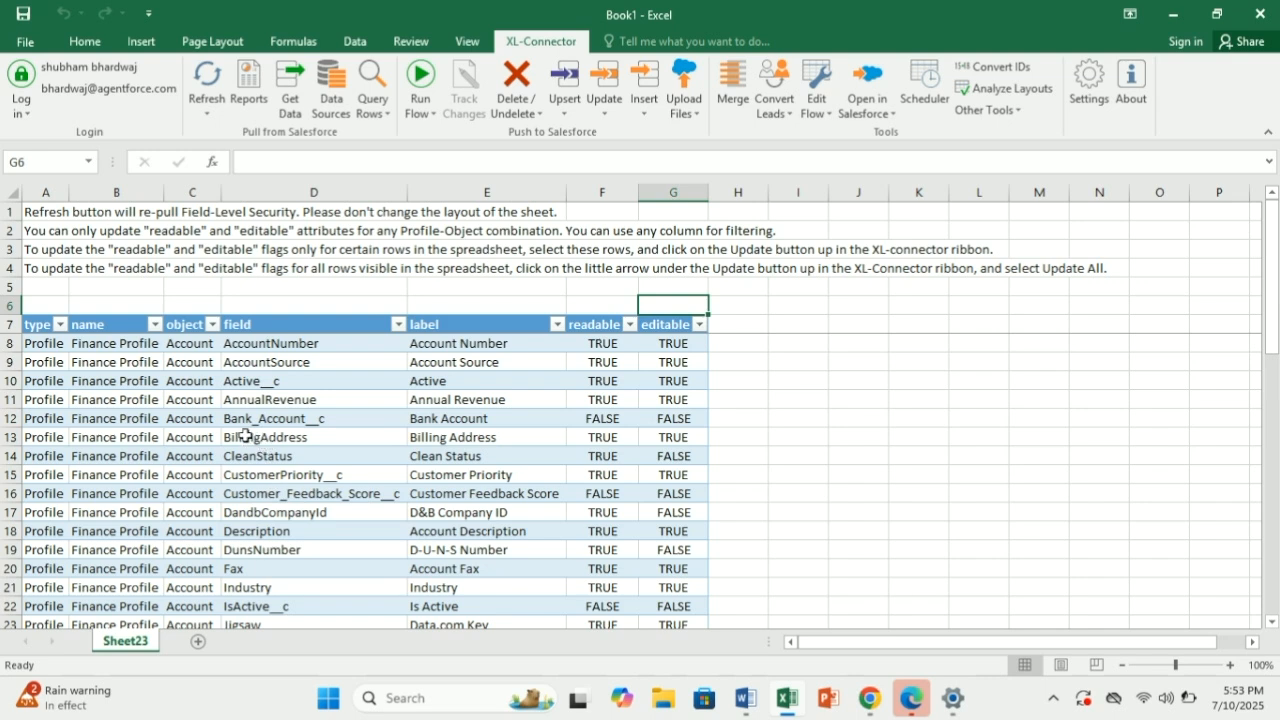
Set the readable flag of the Finance Profile's Bank_Account__c field to TRUE
{"action": "left_click", "coordinate": [8, 419]}
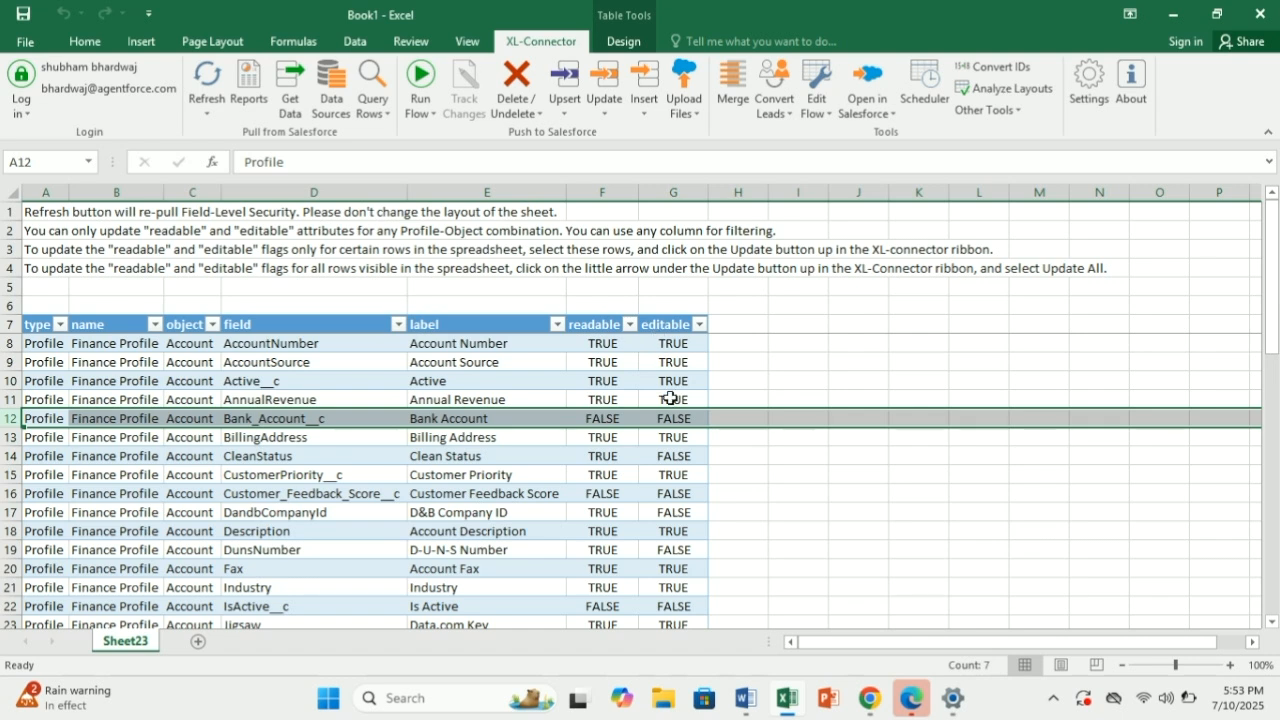
{"action": "double_click", "coordinate": [609, 419]}
{"action": "double_click", "coordinate": [609, 419]}
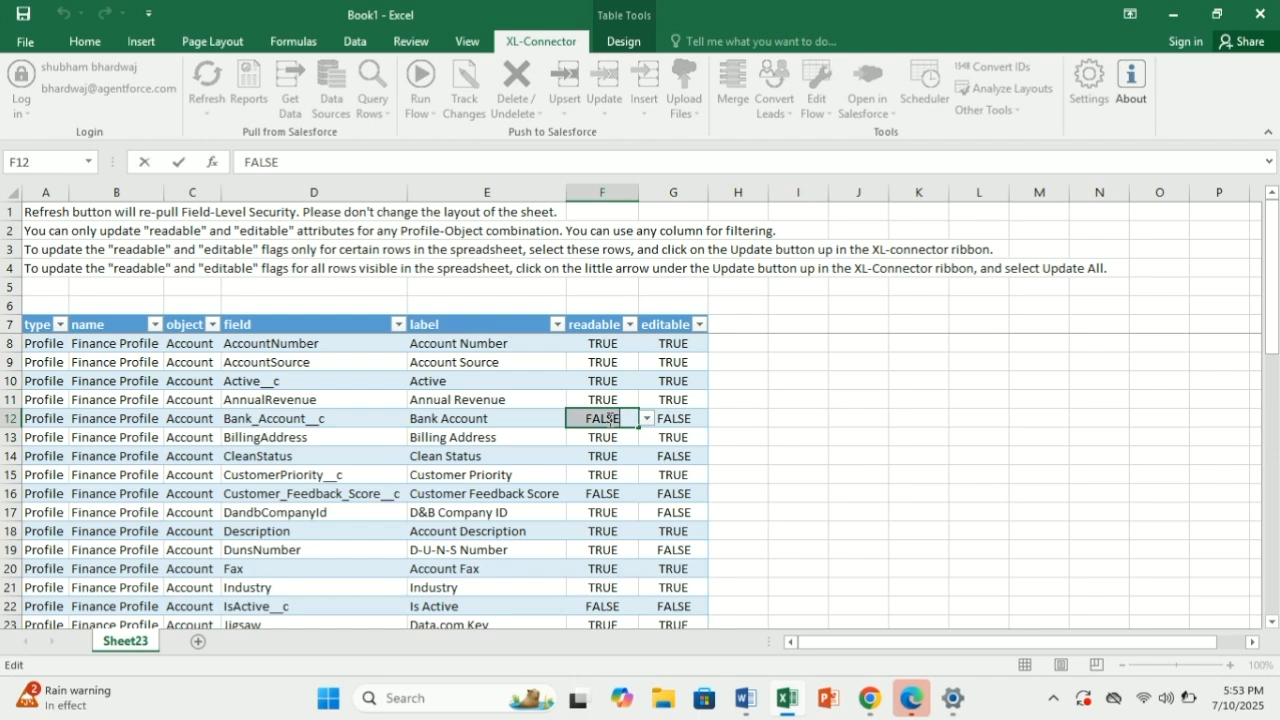
{"action": "type", "text": "TRUE"}
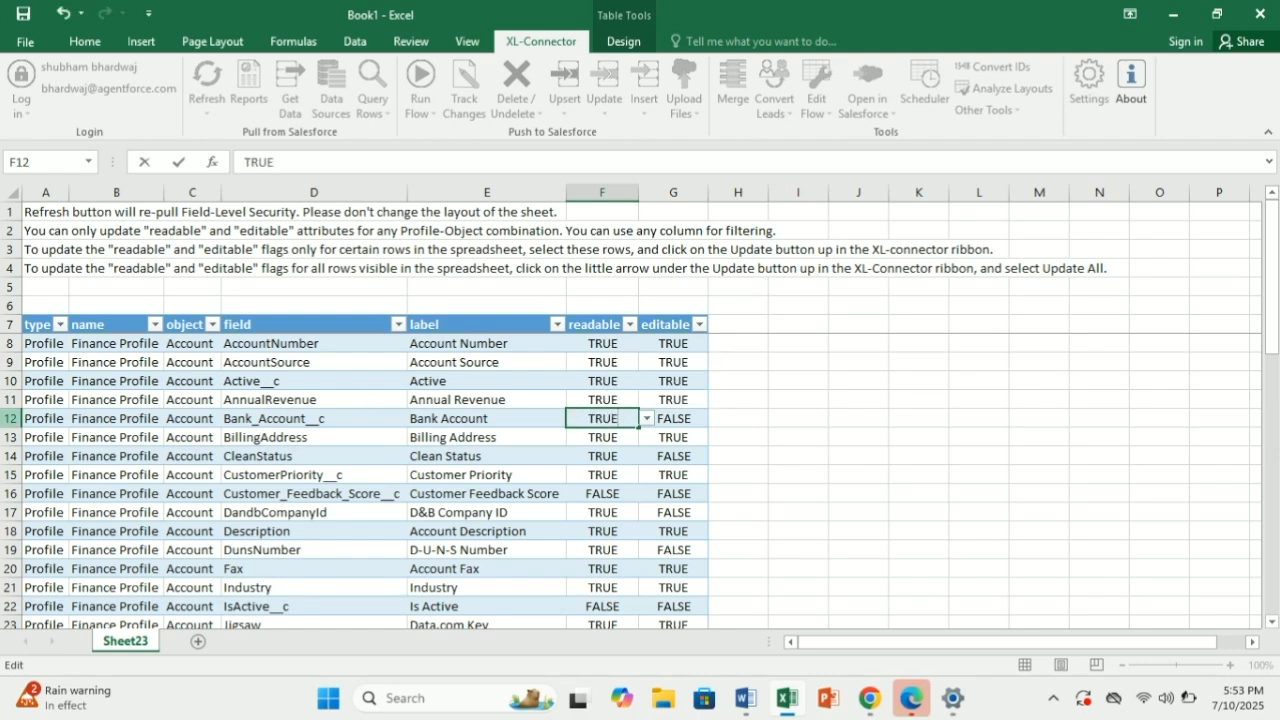
Push only the Bank_Account__c row to Salesforce with Update Selected
{"action": "left_click", "coordinate": [12, 418]}
{"action": "left_click", "coordinate": [605, 120]}
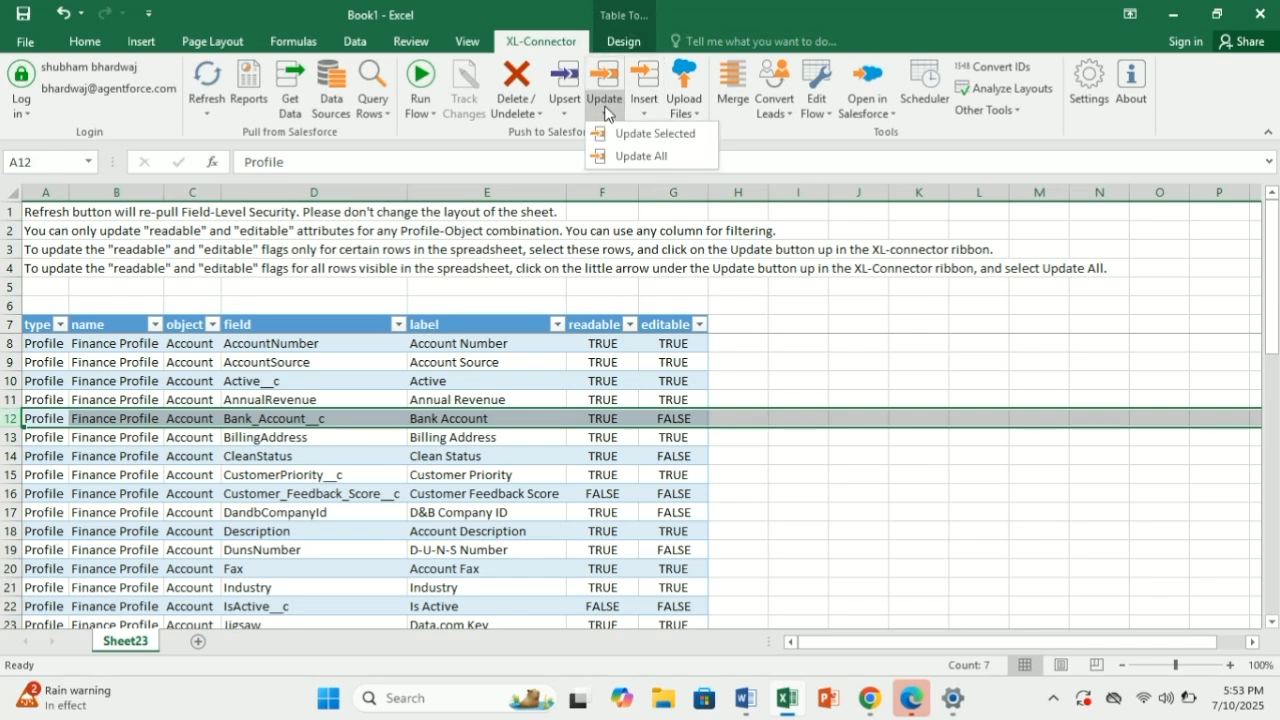
{"action": "left_click", "coordinate": [598, 134]}
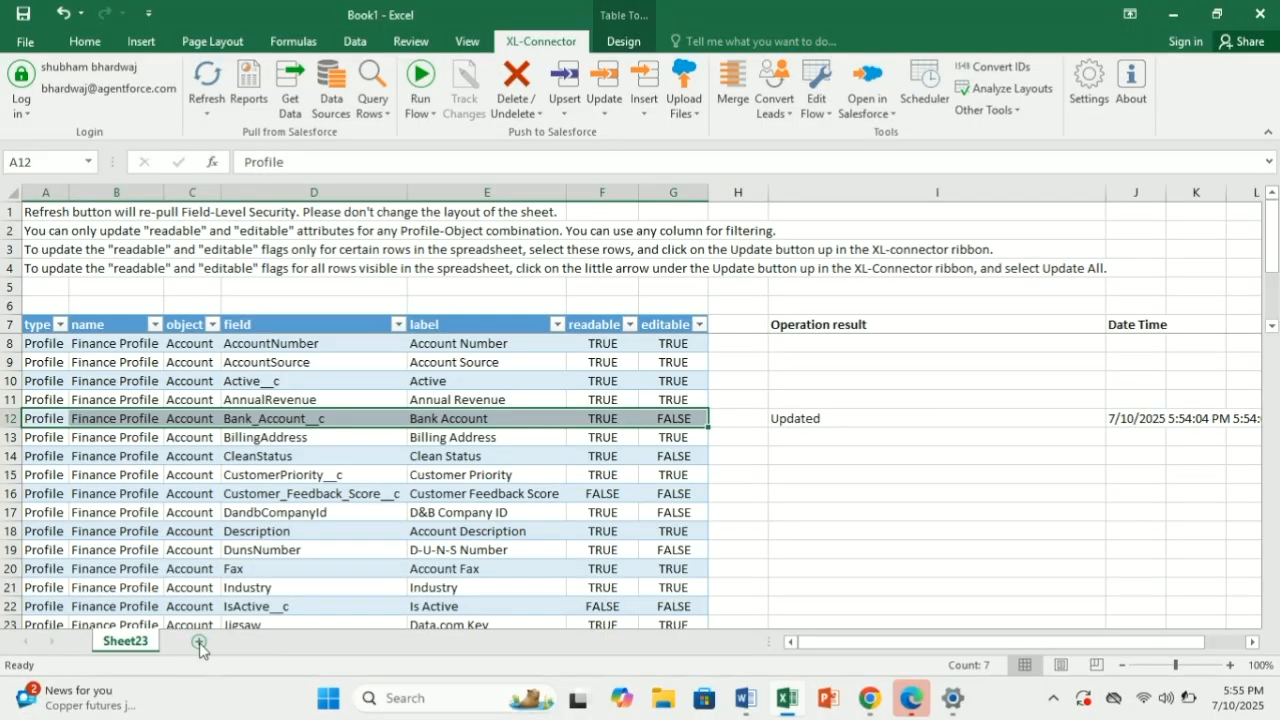
On a new sheet, download the Account object's field-level security for the Renewal_Project_Edit_Access permission set
{"action": "left_click", "coordinate": [197, 643]}
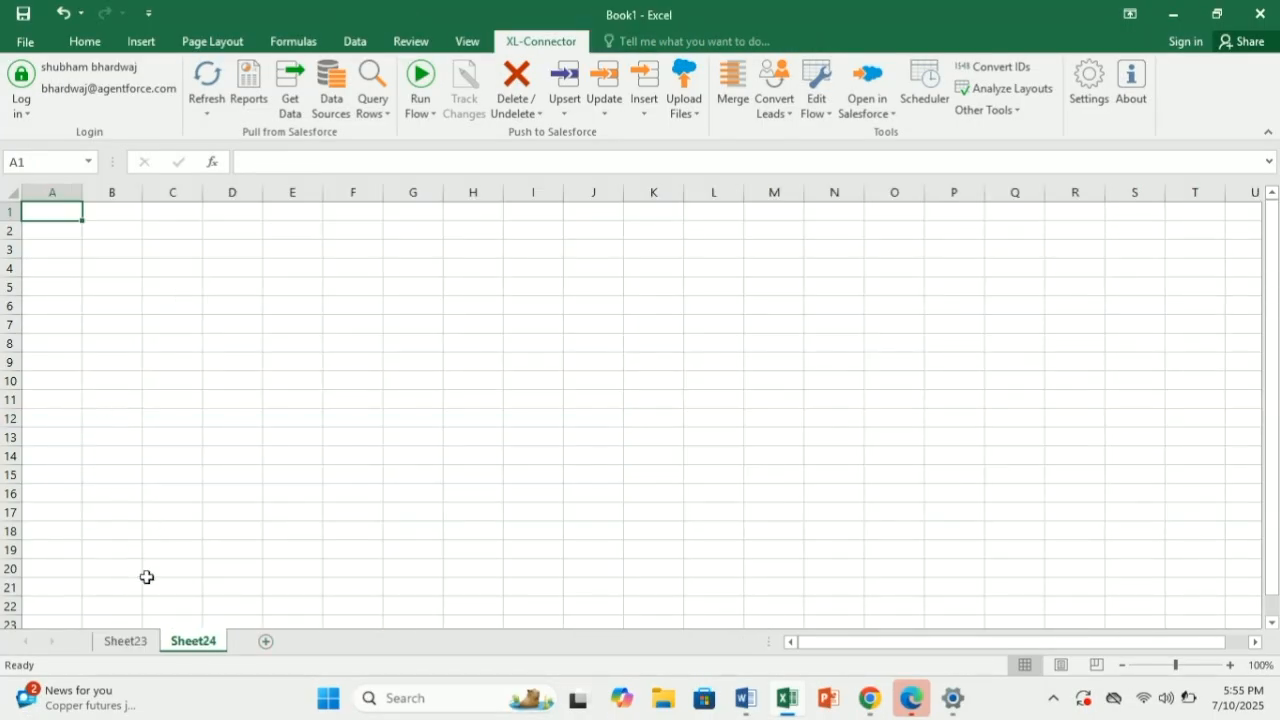
{"action": "left_click", "coordinate": [986, 110]}
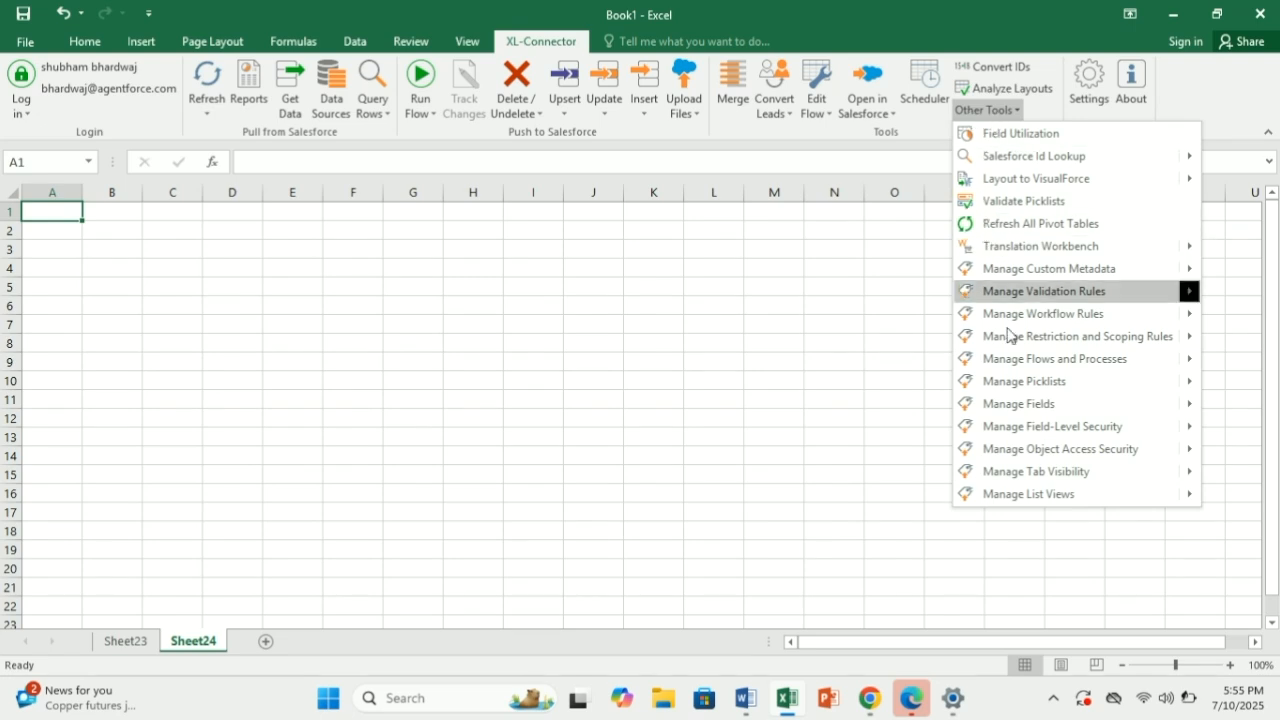
{"action": "left_click", "coordinate": [1003, 427]}
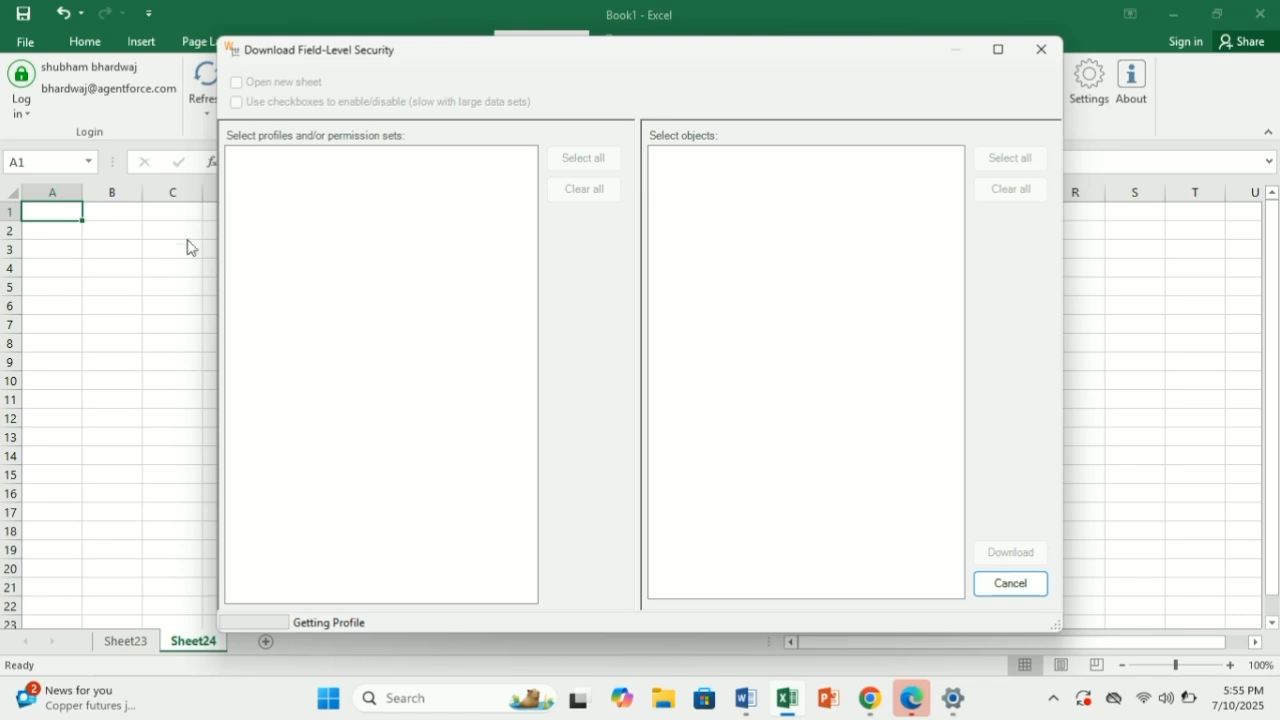
{"action": "left_click", "coordinate": [238, 155]}
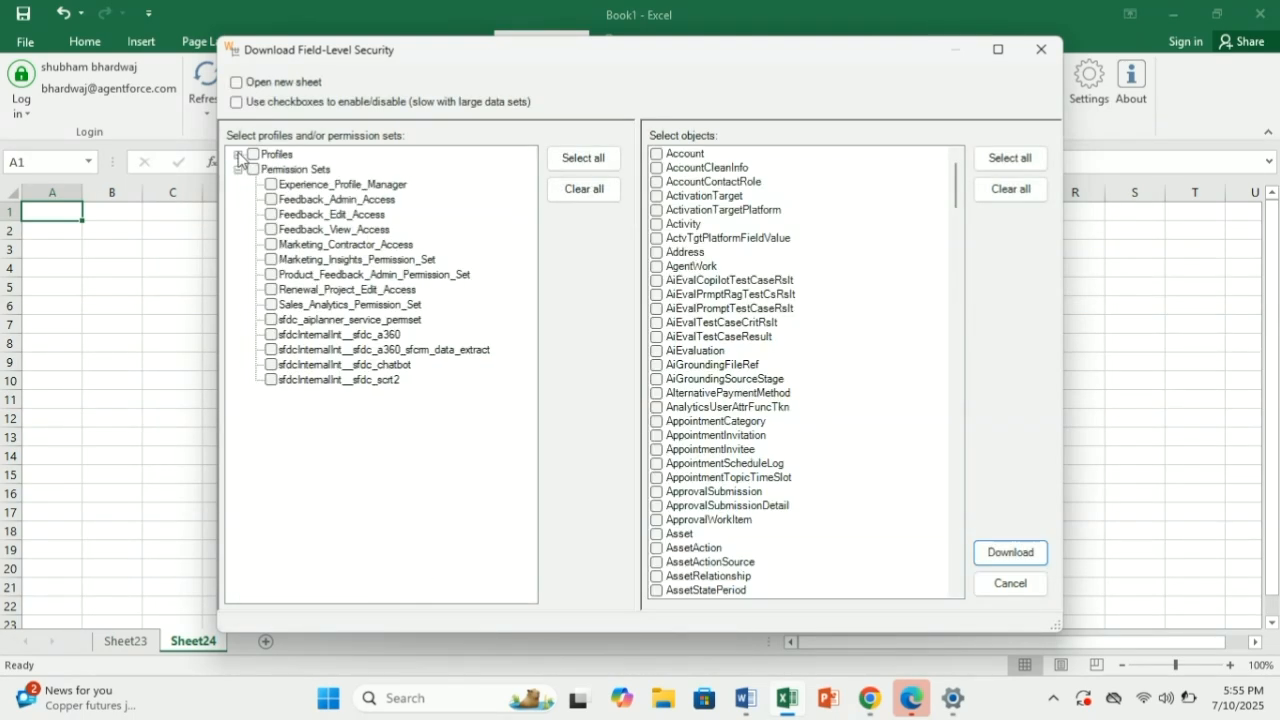
{"action": "left_click", "coordinate": [271, 290]}
{"action": "left_click", "coordinate": [657, 154]}
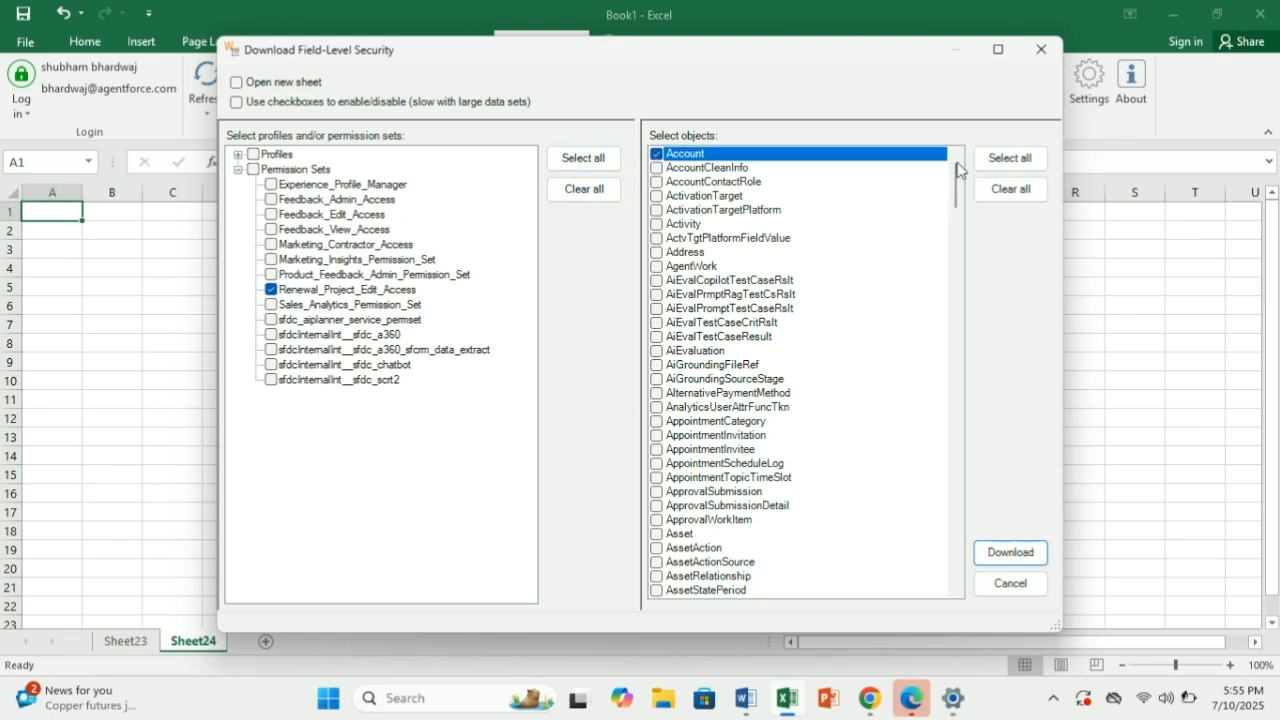
{"action": "left_click", "coordinate": [1010, 552]}
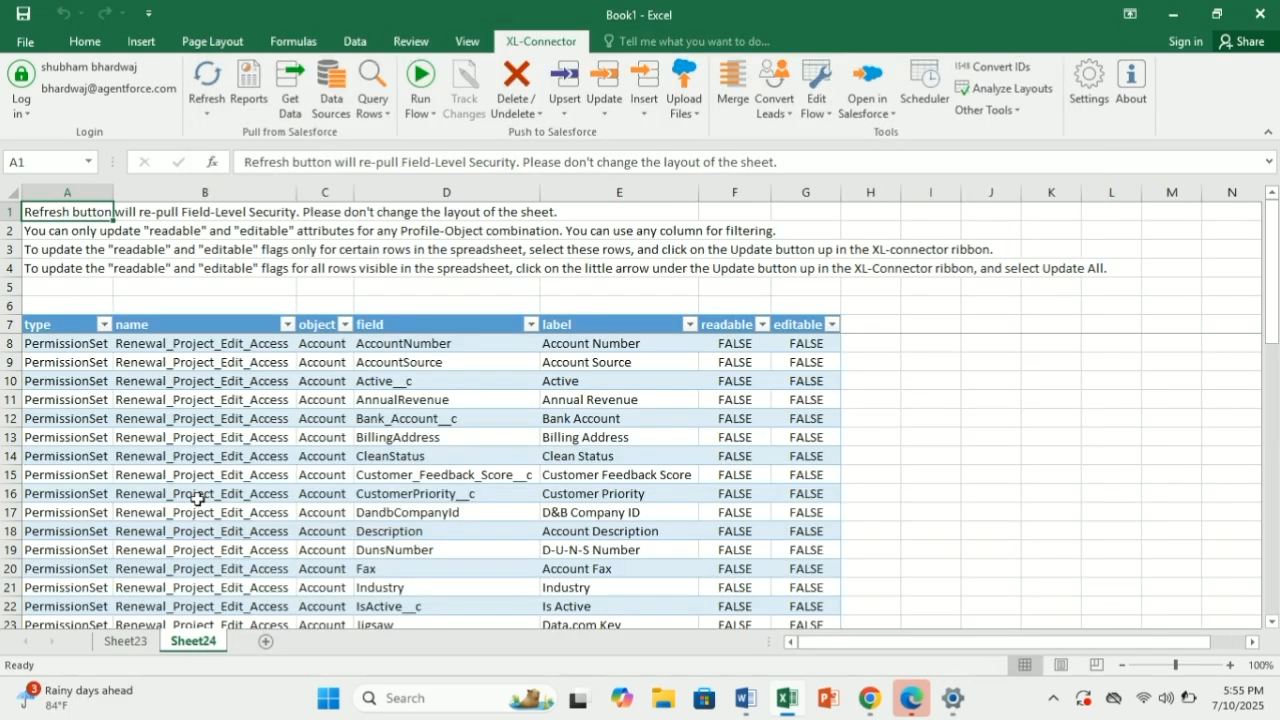
Set the editable flag of the RenewalEligibility__c field to TRUE for the Renewal_Project_Edit_Access permission set
{"action": "scroll", "coordinate": [197, 498], "scroll_direction": "down", "scroll_amount": 4}
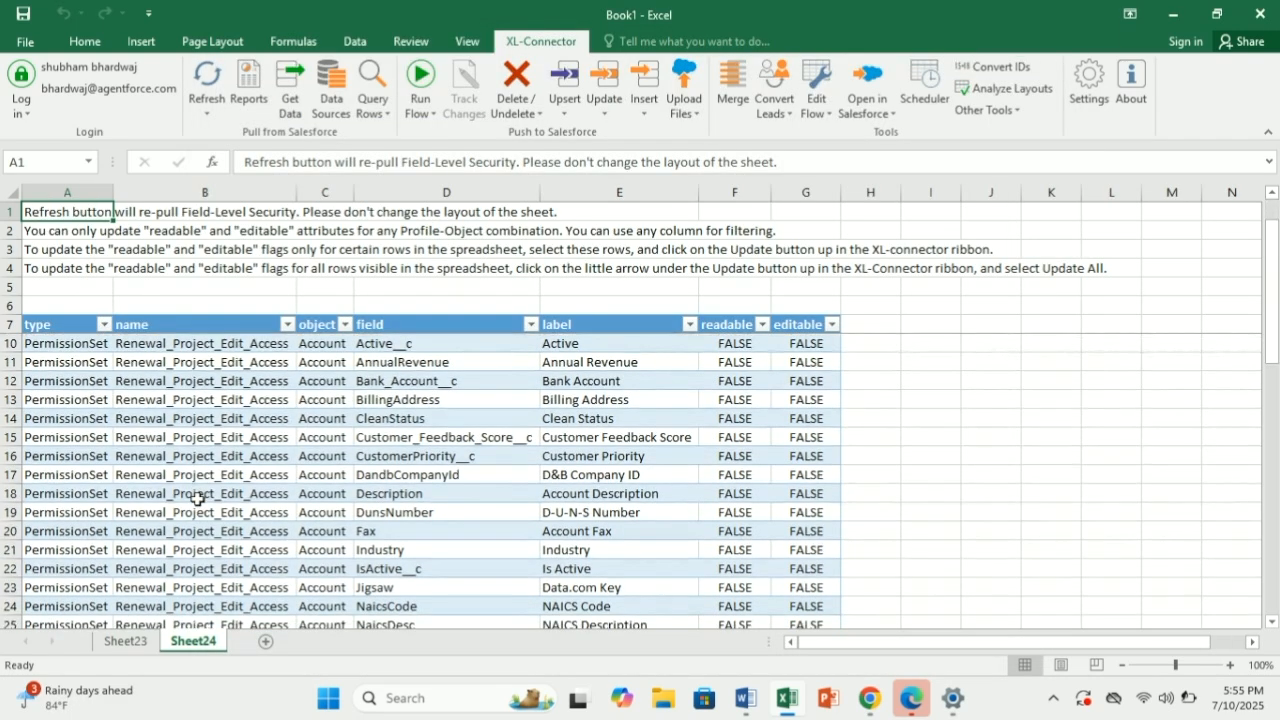
{"action": "scroll", "coordinate": [199, 497], "scroll_direction": "down", "scroll_amount": 2}
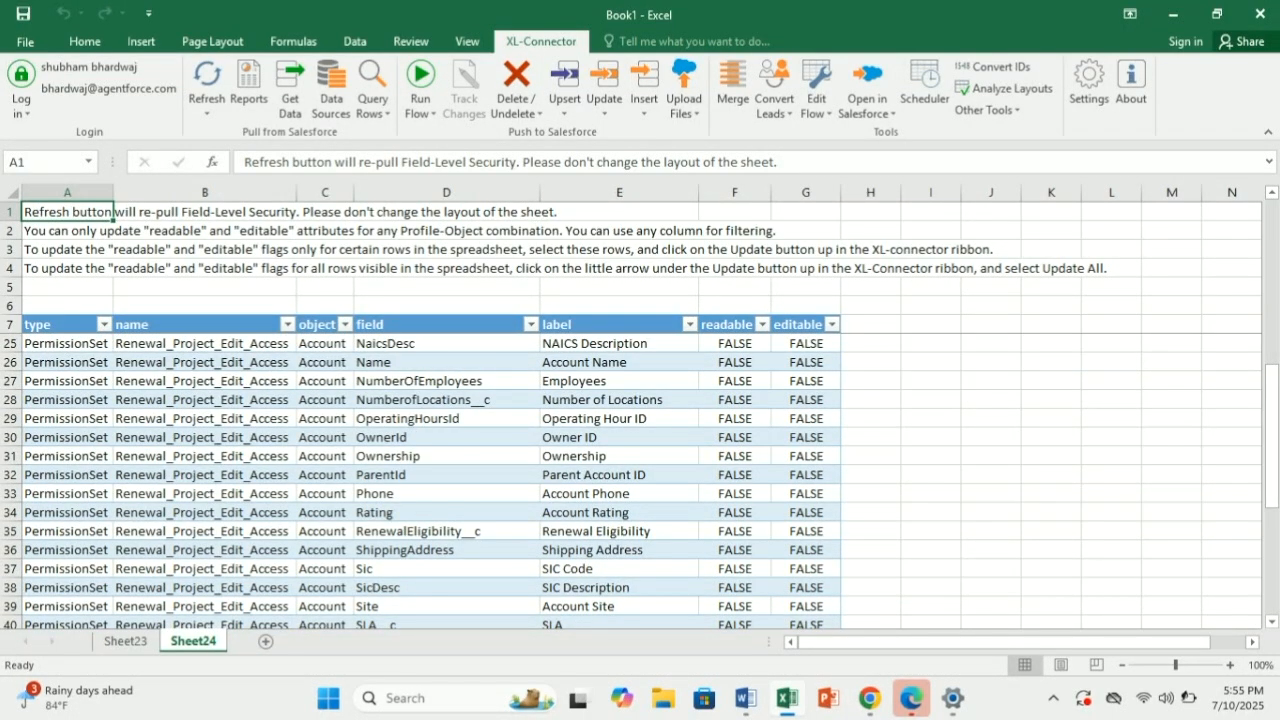
{"action": "left_click", "coordinate": [10, 535]}
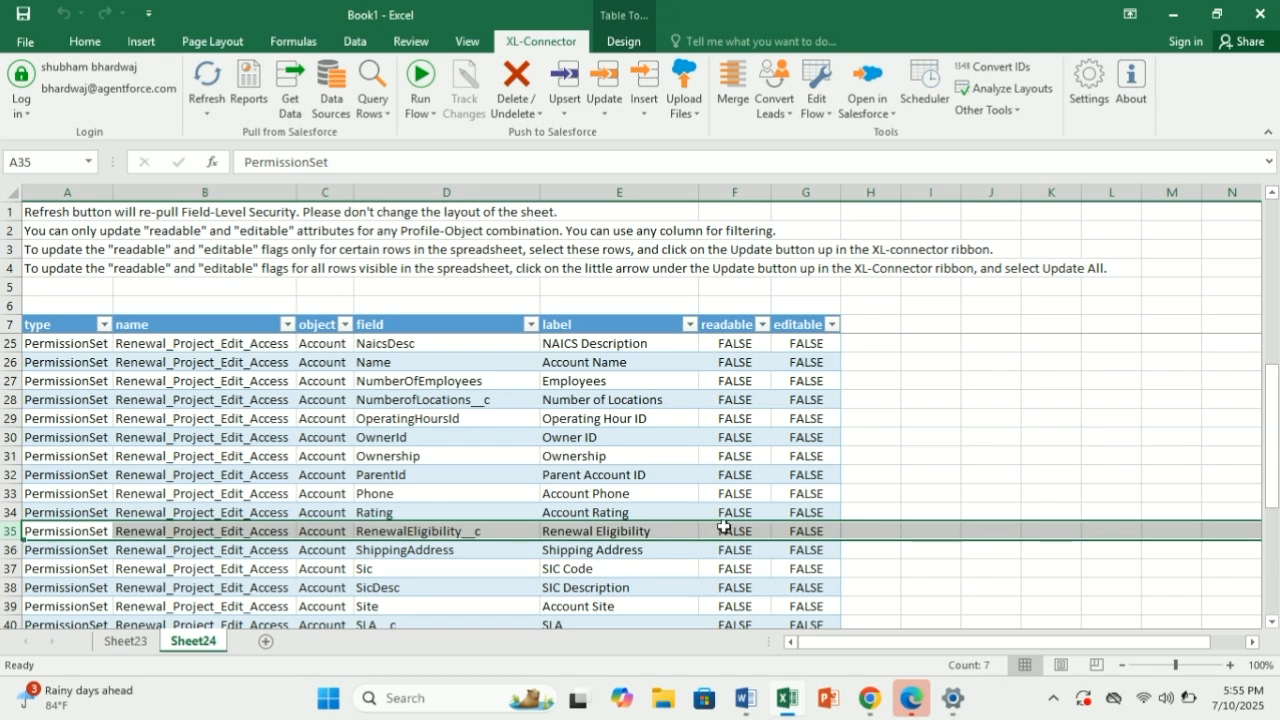
{"action": "double_click", "coordinate": [804, 531]}
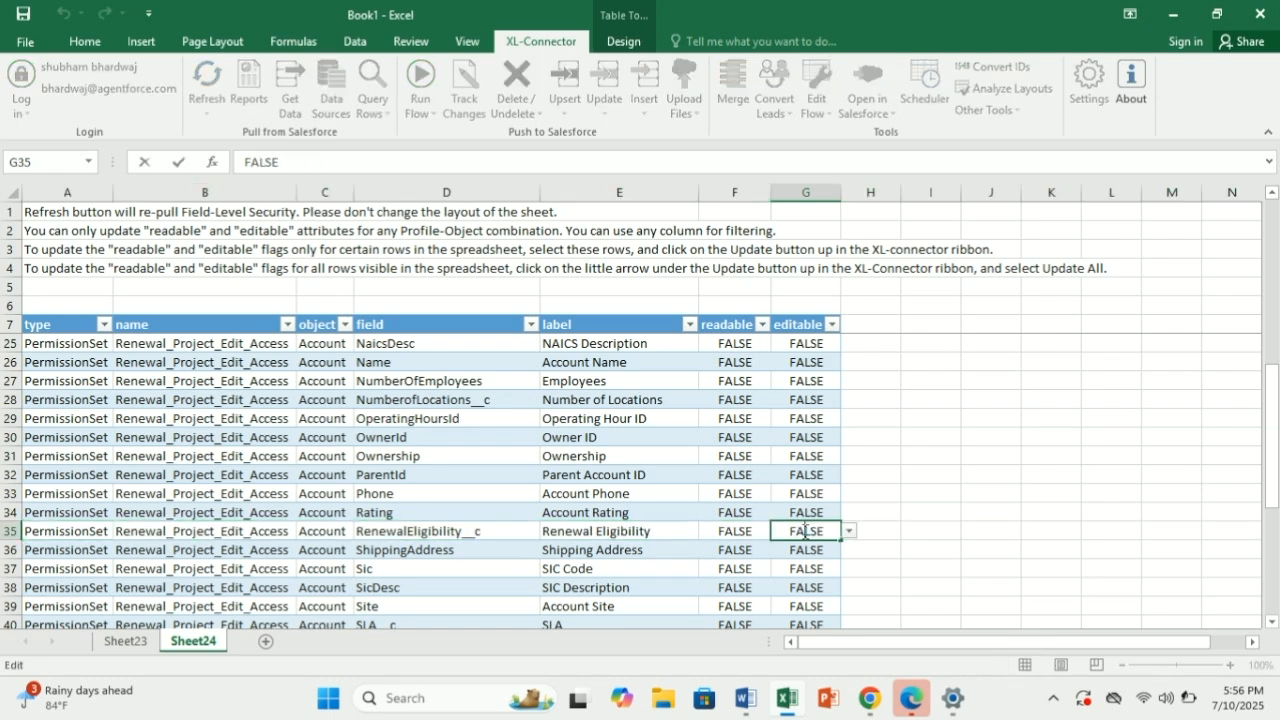
{"action": "double_click", "coordinate": [806, 532]}
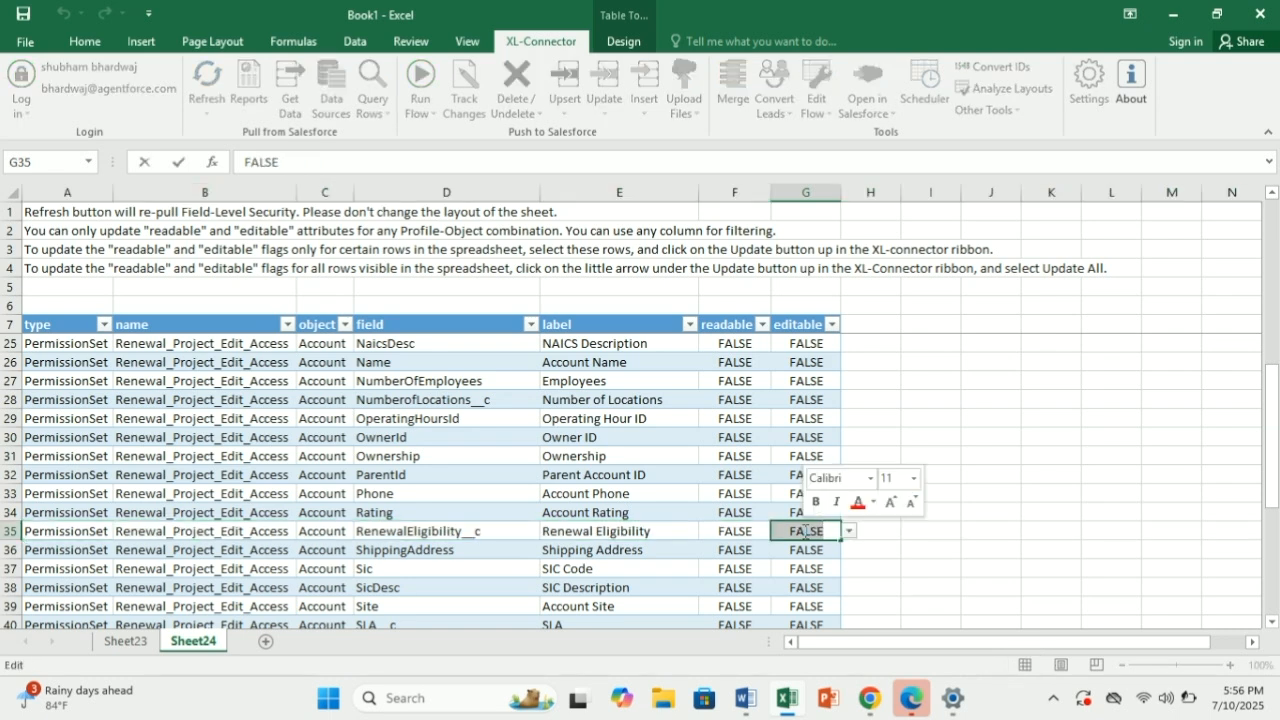
{"action": "type", "text": "TRUE"}
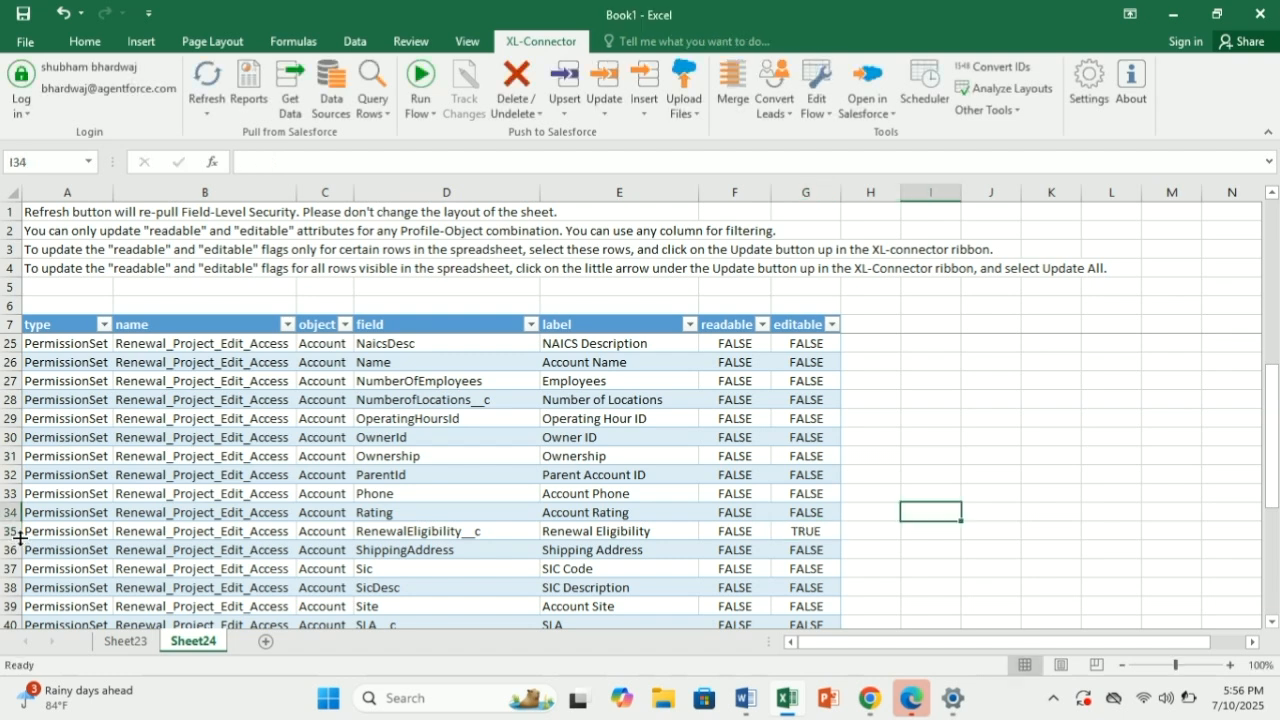
Push only the RenewalEligibility__c row to Salesforce with Update Selected and refresh the sheet's field-level security data
{"action": "left_click", "coordinate": [11, 531]}
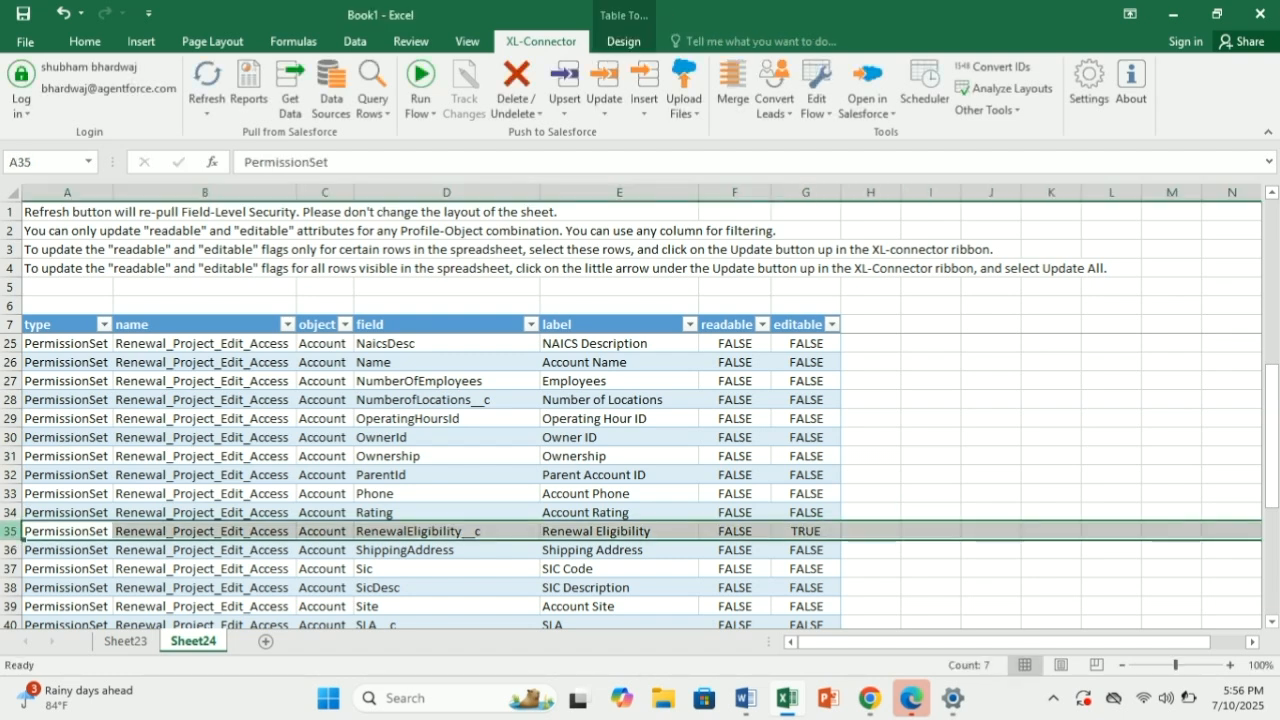
{"action": "left_click", "coordinate": [604, 106]}
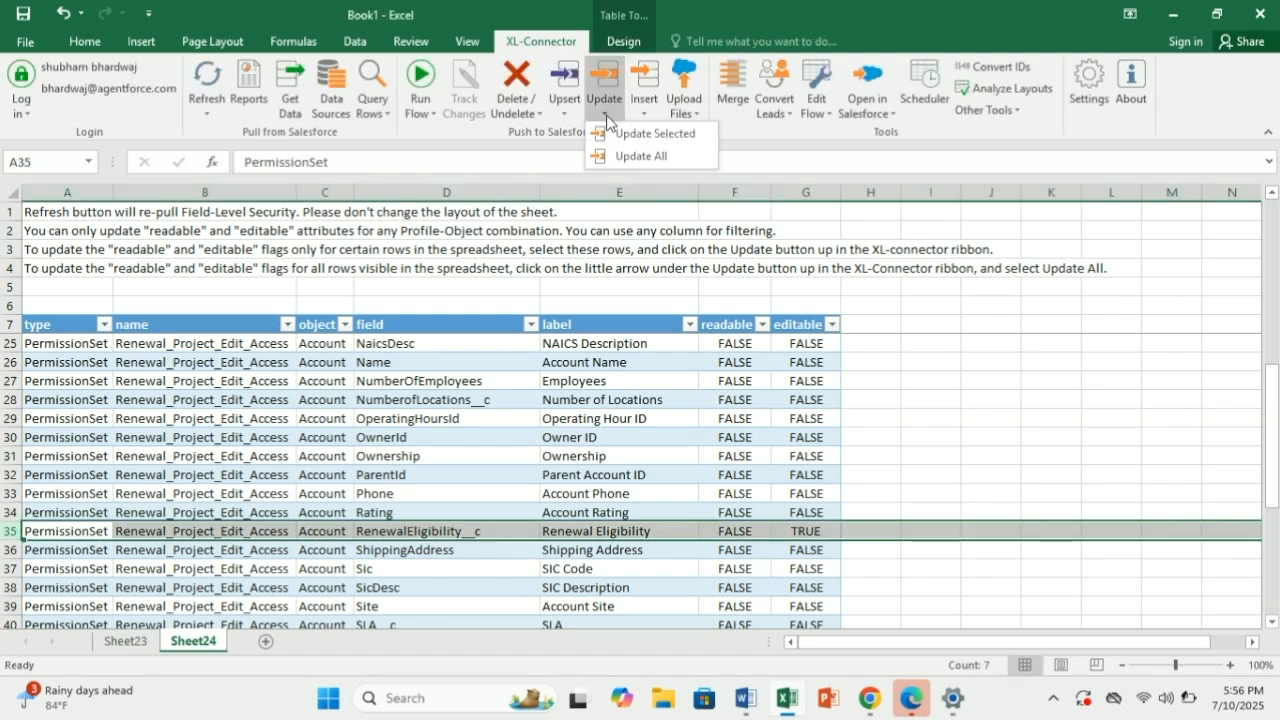
{"action": "left_click", "coordinate": [652, 134]}
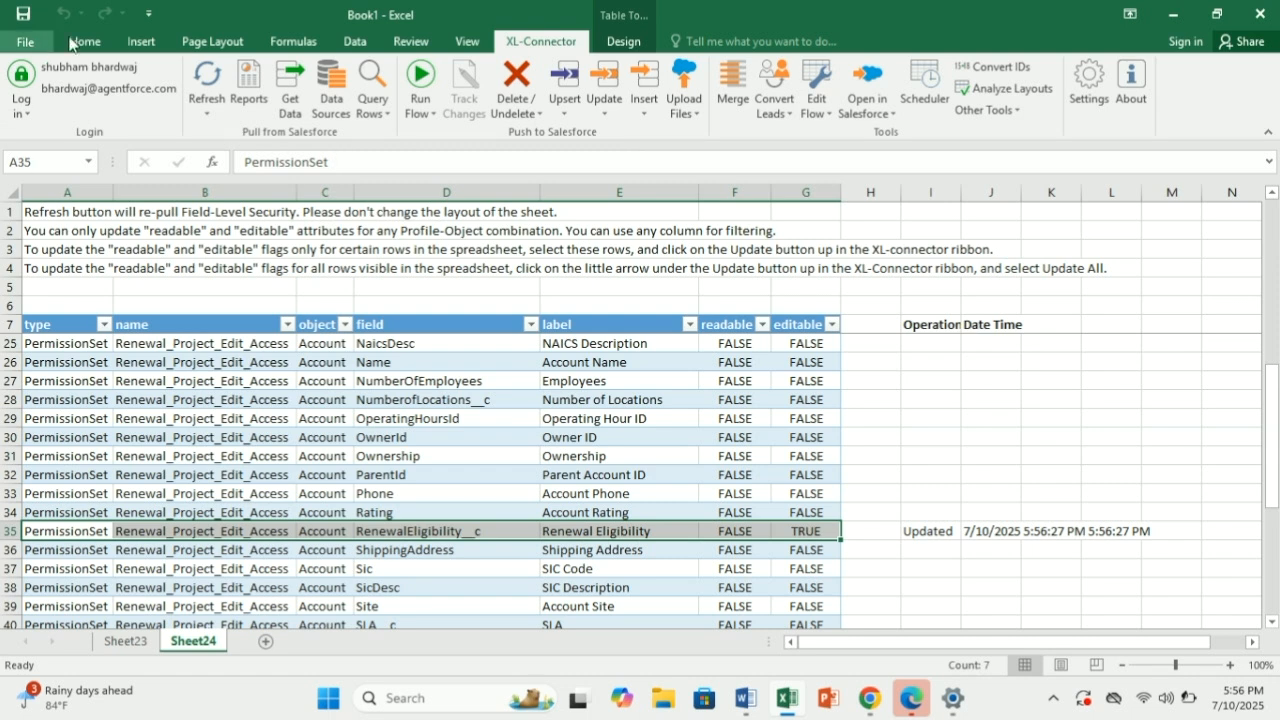
{"action": "left_click", "coordinate": [208, 80]}
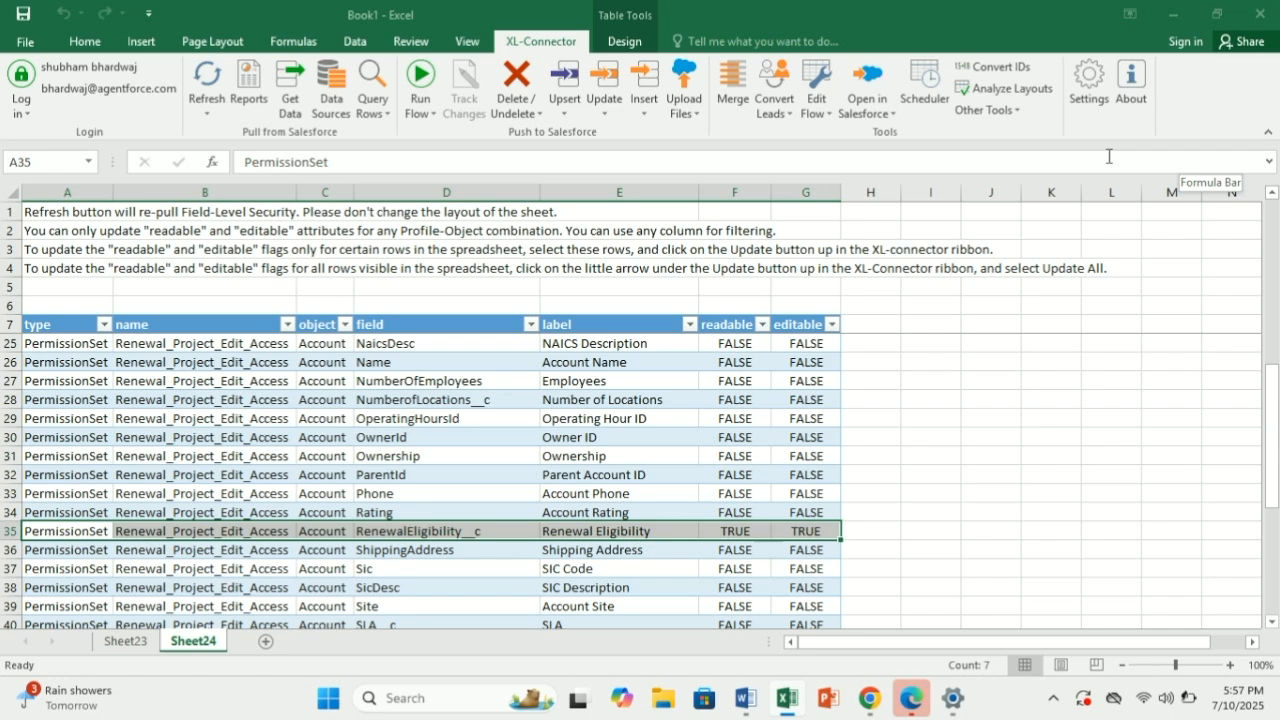
On a new sheet, download Account field-level security for Custom%3A Support Profile and the Product_Feedback_Admin_Permission_Set permission set
{"action": "left_click", "coordinate": [265, 643]}
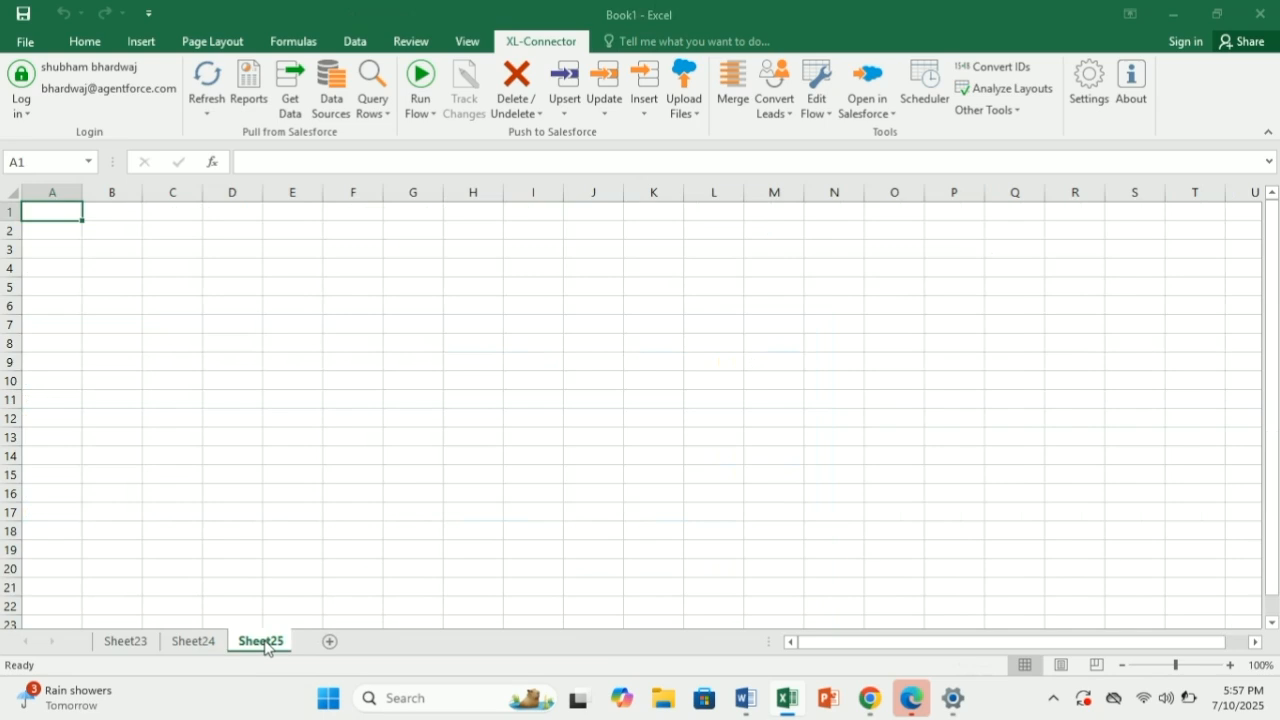
{"action": "left_click", "coordinate": [1005, 112]}
{"action": "left_click", "coordinate": [1030, 434]}
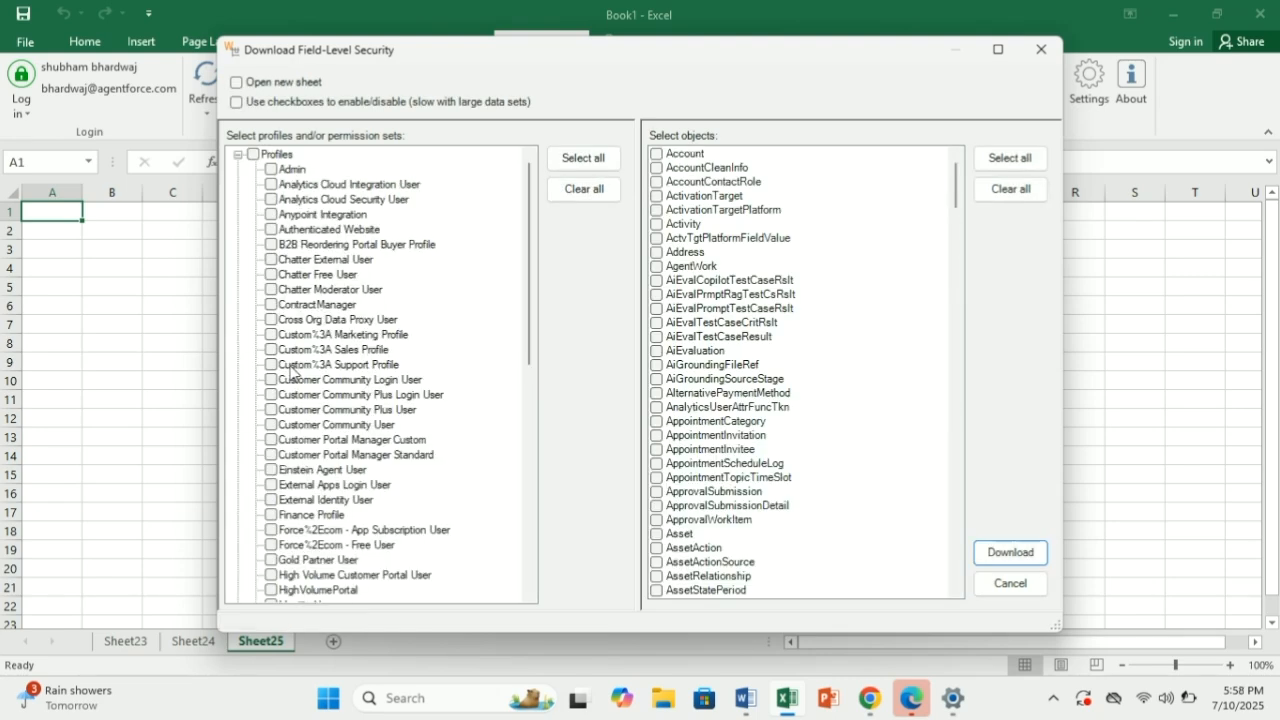
{"action": "left_click", "coordinate": [271, 365]}
{"action": "left_click", "coordinate": [237, 155]}
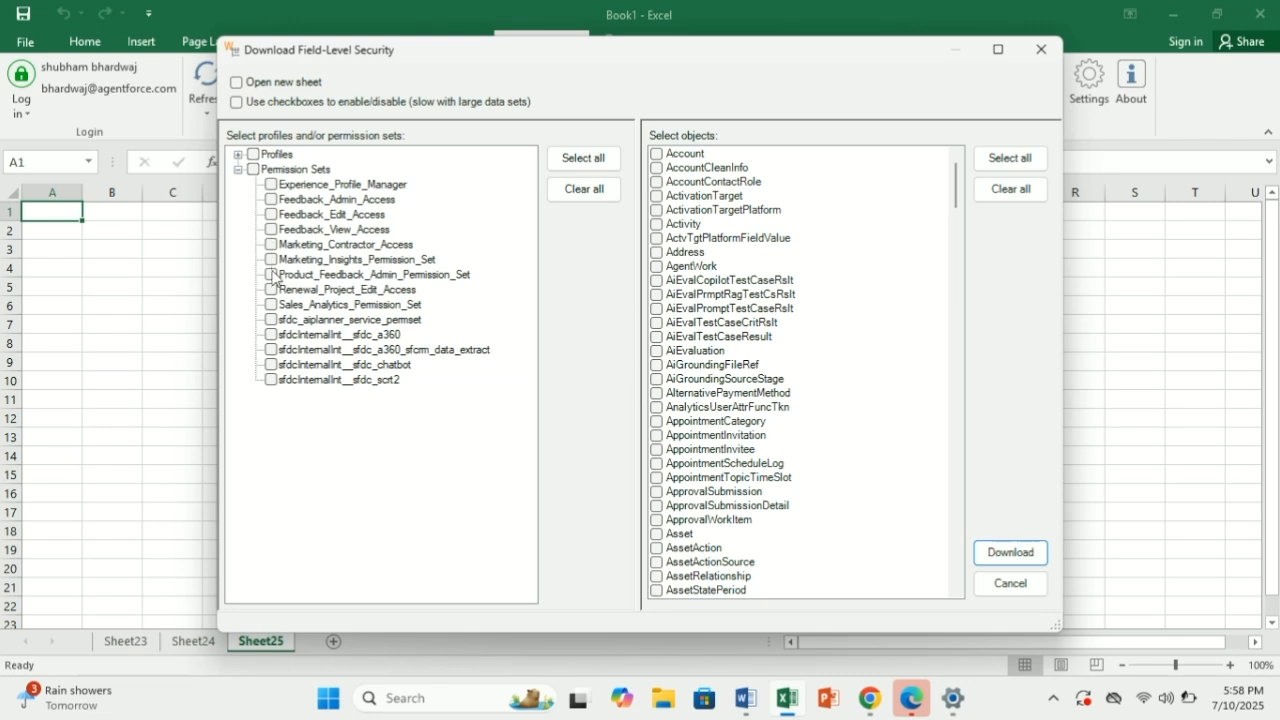
{"action": "left_click", "coordinate": [271, 275]}
{"action": "left_click", "coordinate": [658, 154]}
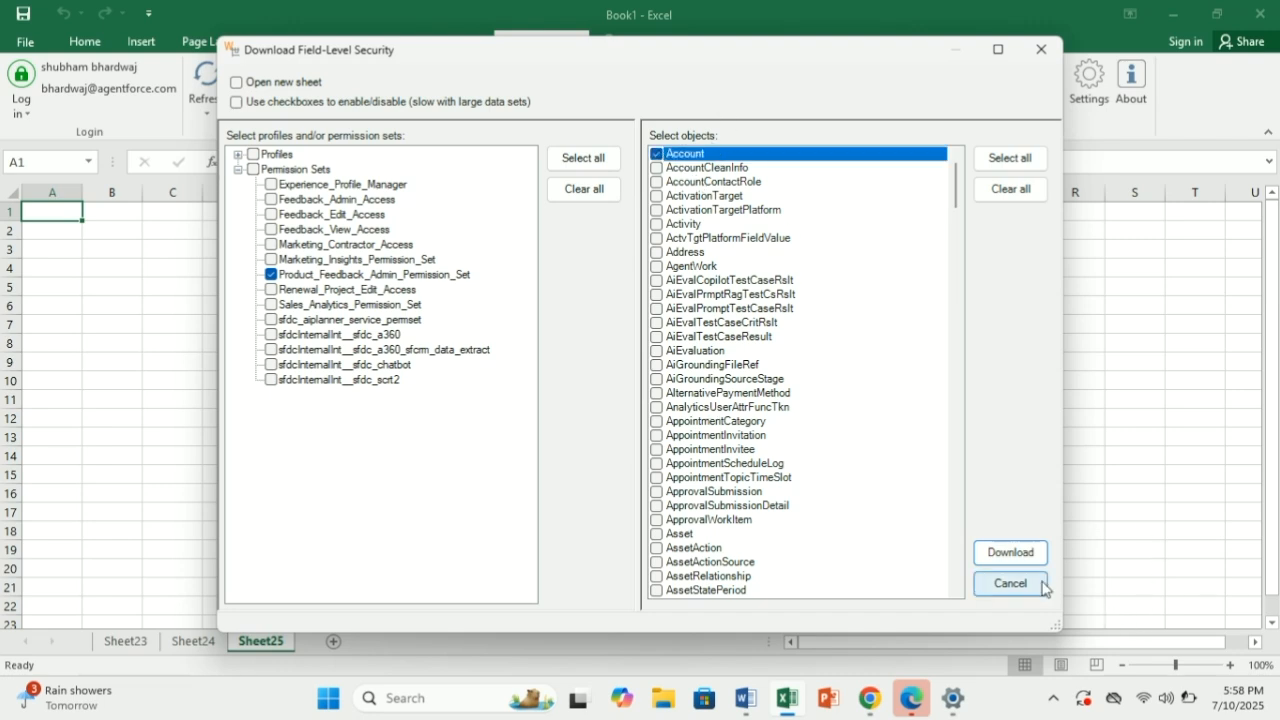
{"action": "left_click", "coordinate": [1012, 553]}
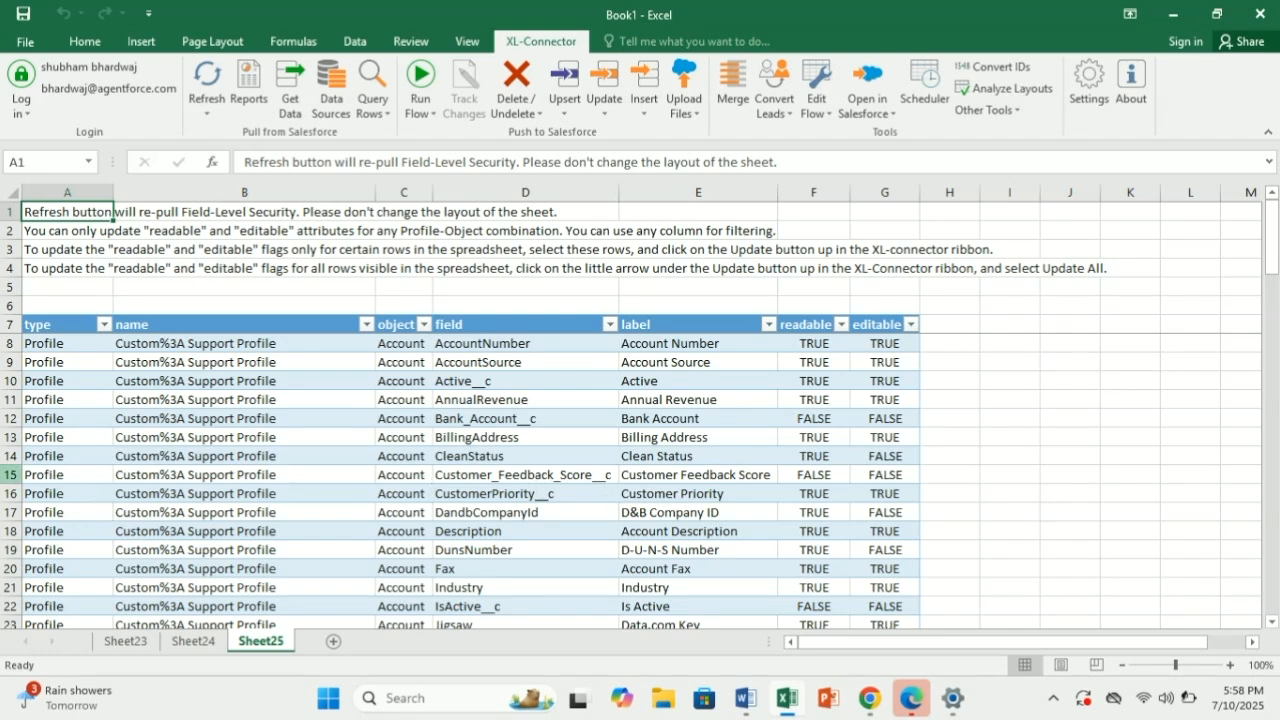
Set the readable flag of Customer_Feedback_Score__c to TRUE for Custom%3A Support Profile
{"action": "left_click", "coordinate": [12, 475]}
{"action": "scroll", "coordinate": [14, 470], "scroll_direction": "down", "scroll_amount": 10}
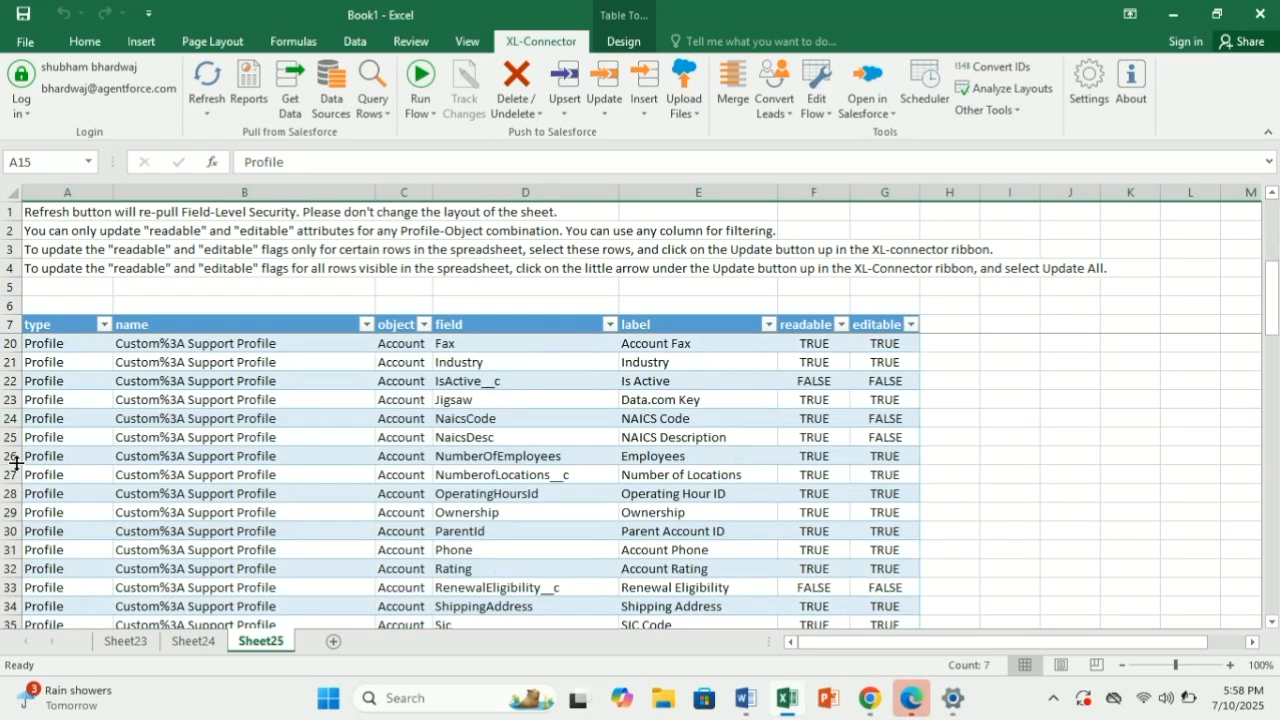
{"action": "scroll", "coordinate": [213, 553], "scroll_direction": "down", "scroll_amount": 1}
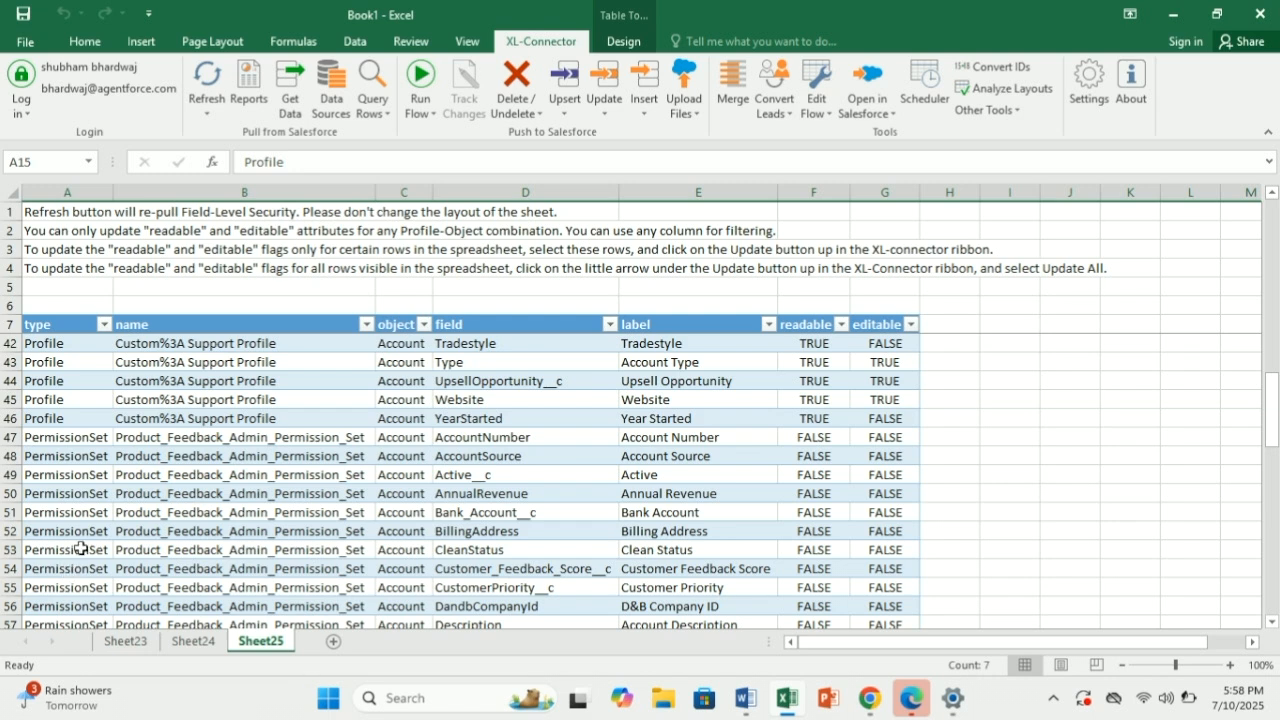
{"action": "scroll", "coordinate": [394, 472], "scroll_direction": "up", "scroll_amount": 11}
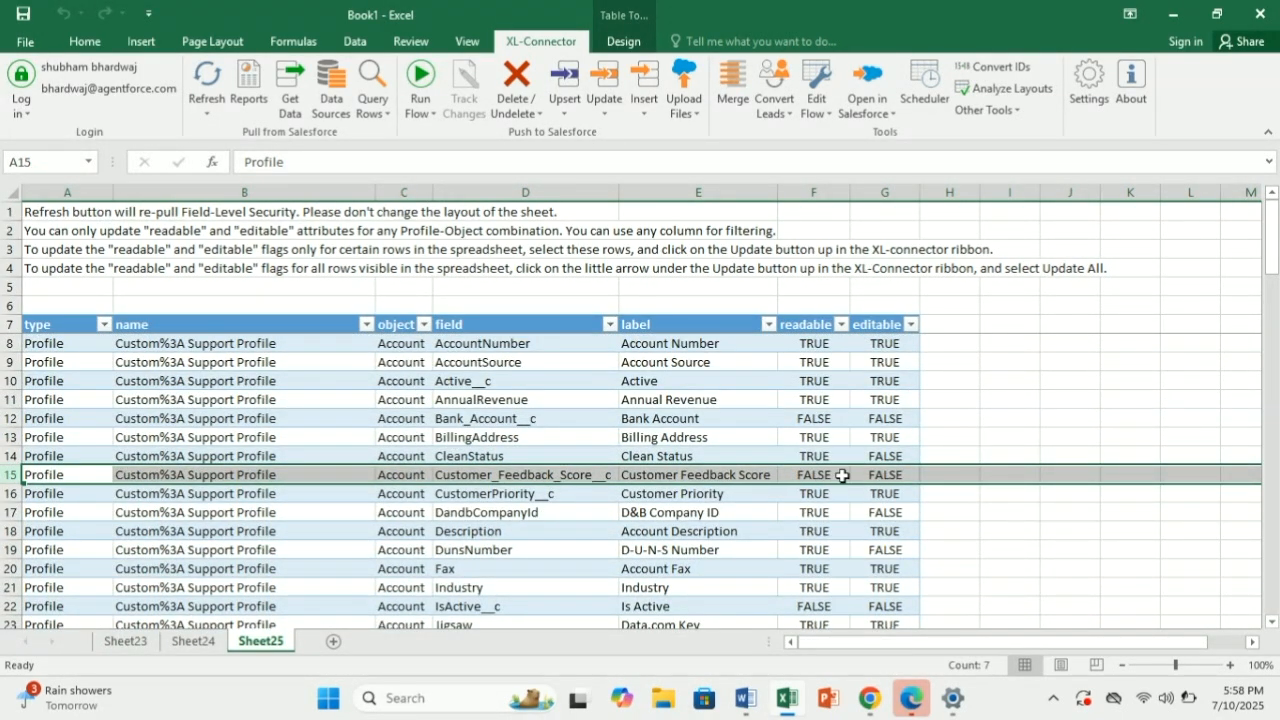
{"action": "double_click", "coordinate": [808, 474]}
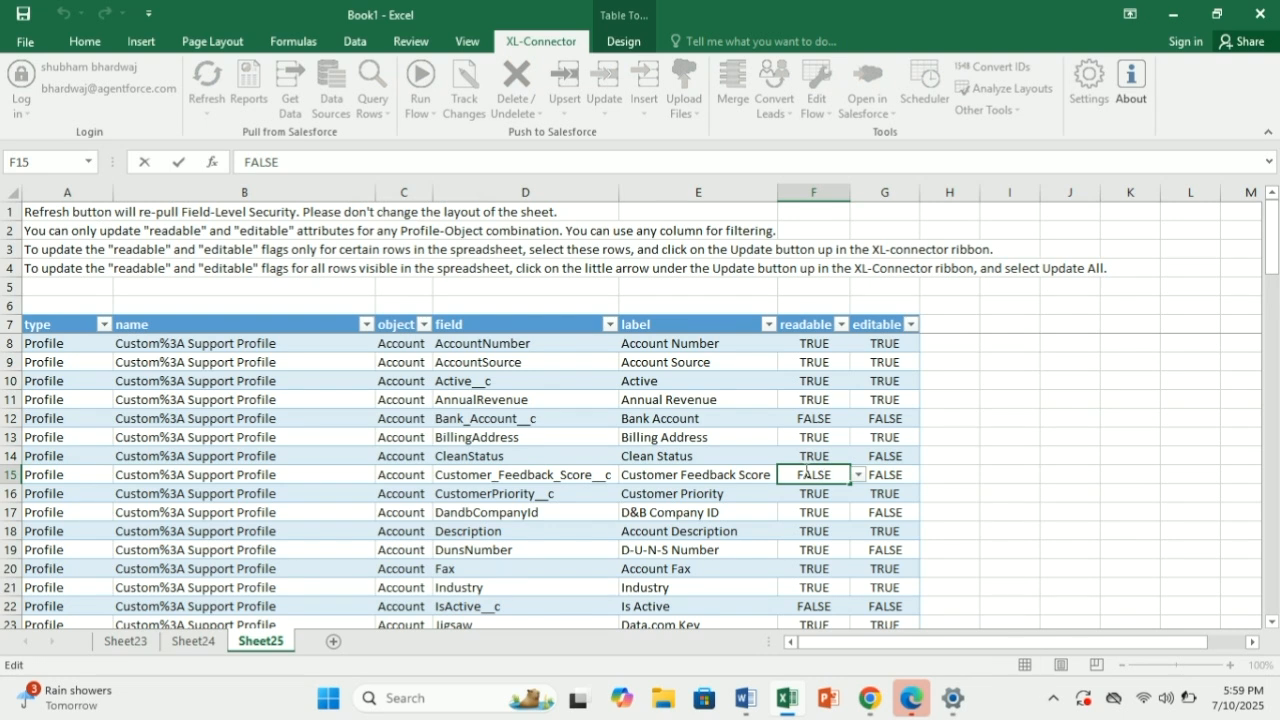
{"action": "double_click", "coordinate": [805, 472]}
{"action": "type", "text": "TRUE"}
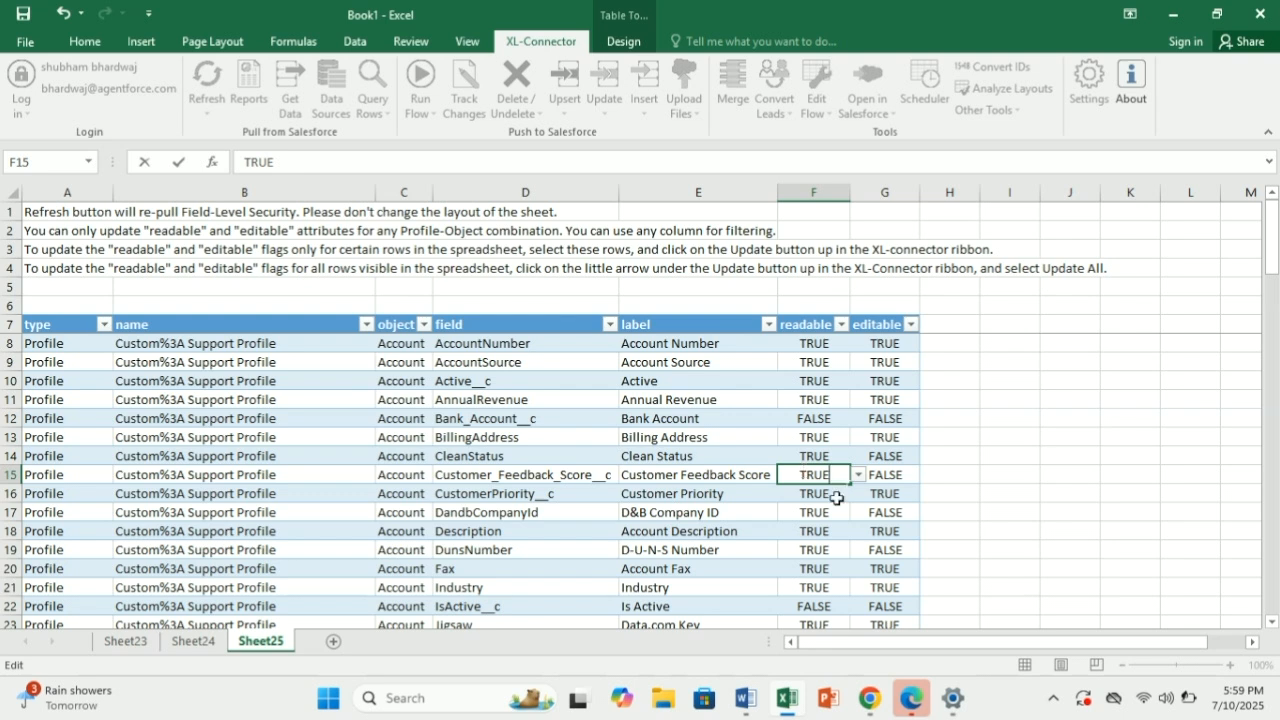
{"action": "left_click", "coordinate": [829, 511]}
Set the editable flag of Customer_Feedback_Score__c to TRUE for the Product_Feedback_Admin_Permission_Set permission set
{"action": "scroll", "coordinate": [455, 503], "scroll_direction": "down", "scroll_amount": 12}
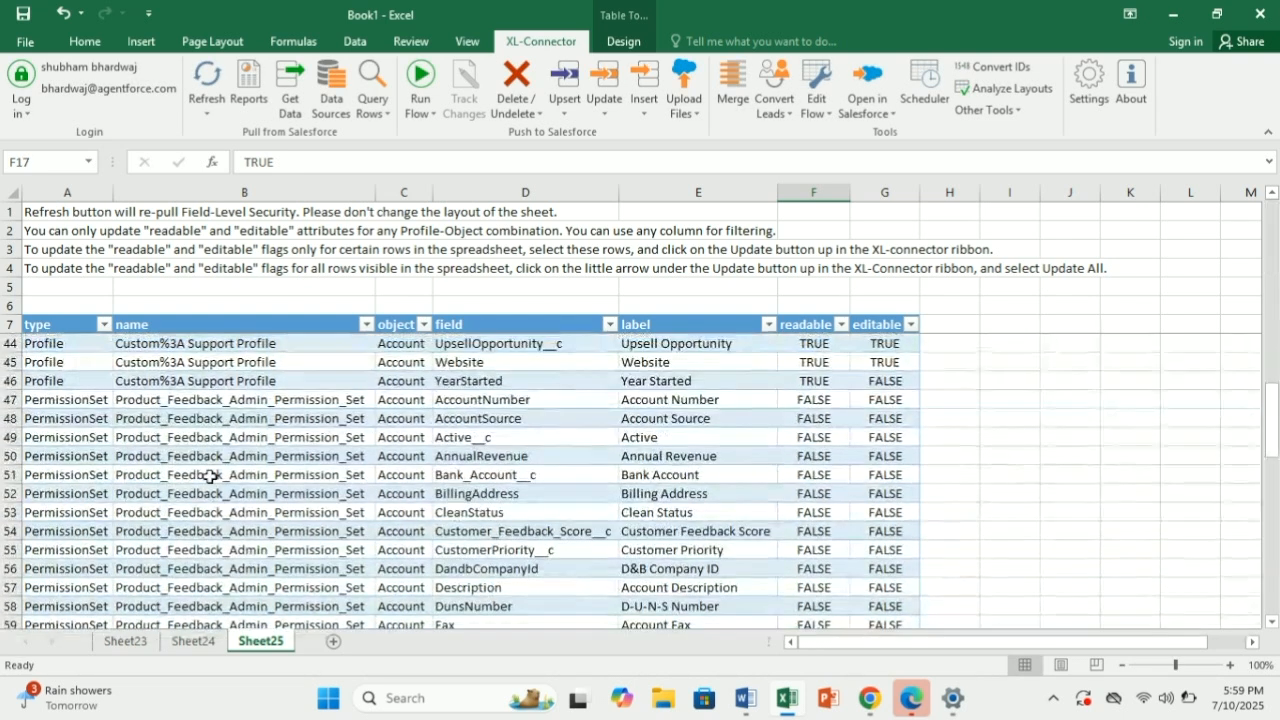
{"action": "left_click", "coordinate": [10, 531]}
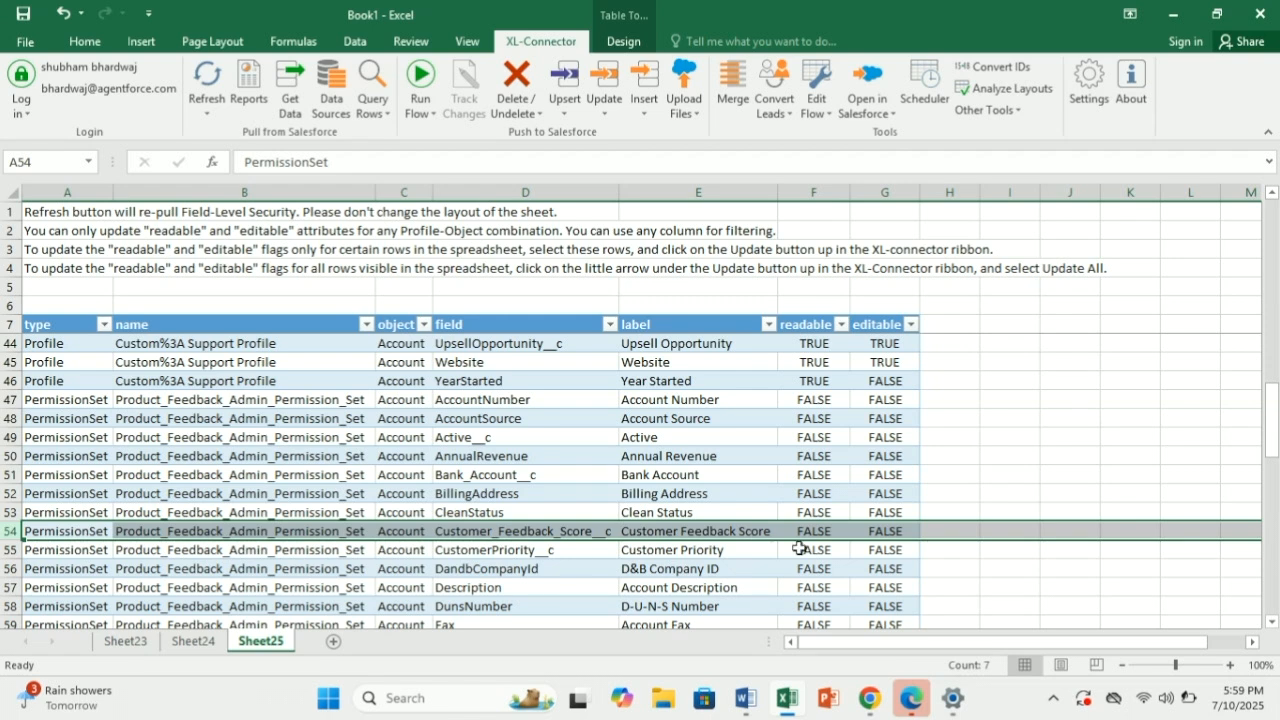
{"action": "left_click", "coordinate": [872, 530]}
{"action": "double_click", "coordinate": [873, 531]}
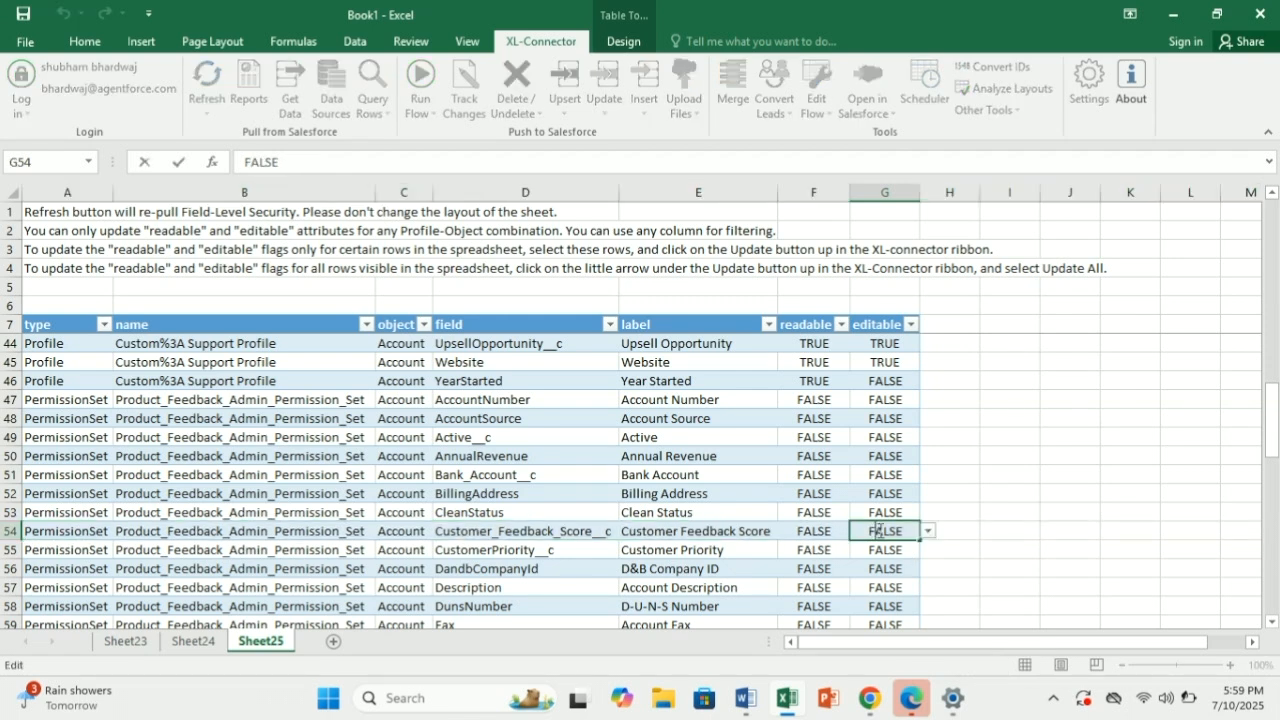
{"action": "double_click", "coordinate": [879, 531]}
{"action": "type", "text": "TRUE"}
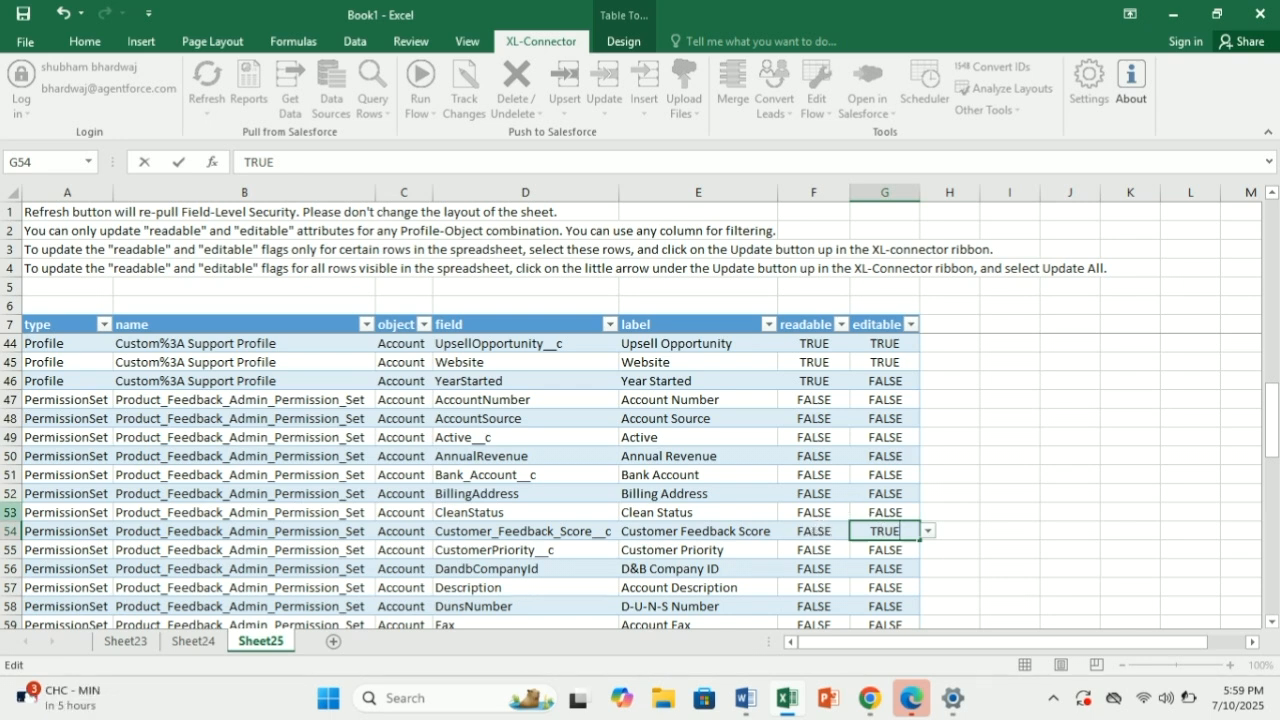
Push only the two Customer_Feedback_Score__c rows, for the permission set and Custom%3A Support Profile, to Salesforce with Update Selected and check their update status
{"action": "left_click", "coordinate": [14, 535]}
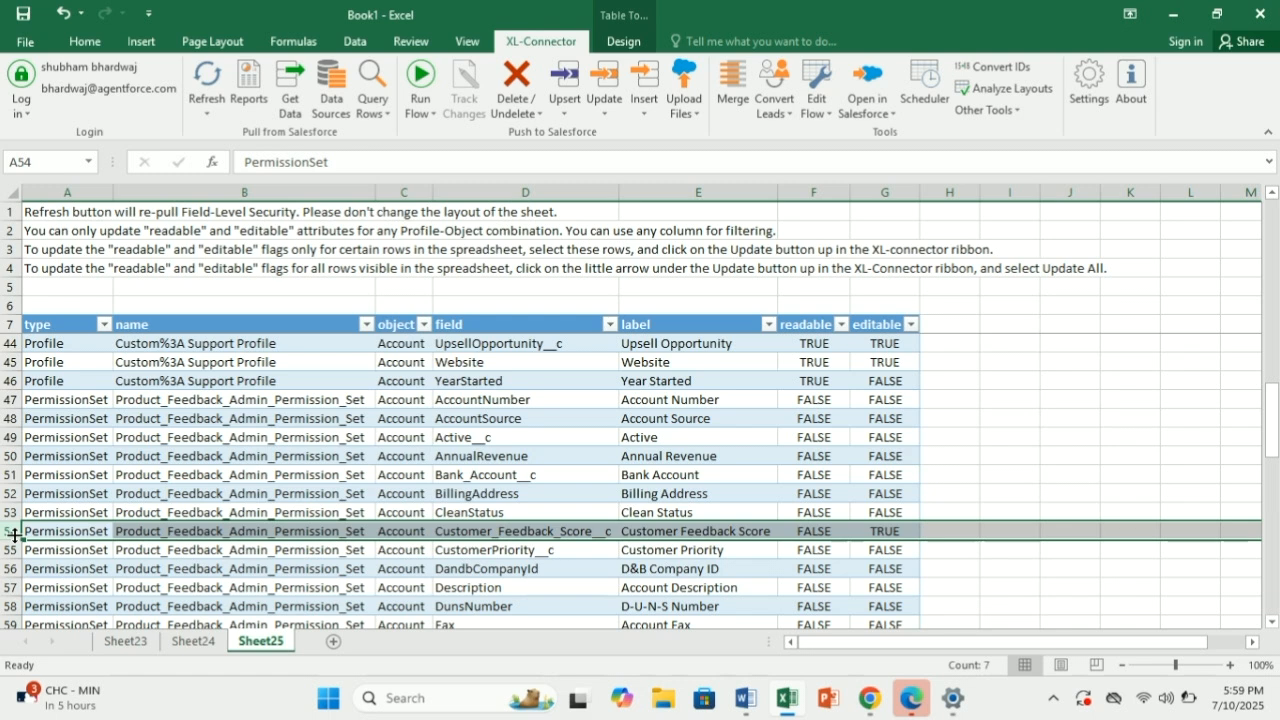
{"action": "scroll", "coordinate": [14, 535], "scroll_direction": "up", "scroll_amount": 2}
{"action": "scroll", "coordinate": [14, 535], "scroll_direction": "up", "scroll_amount": 8}
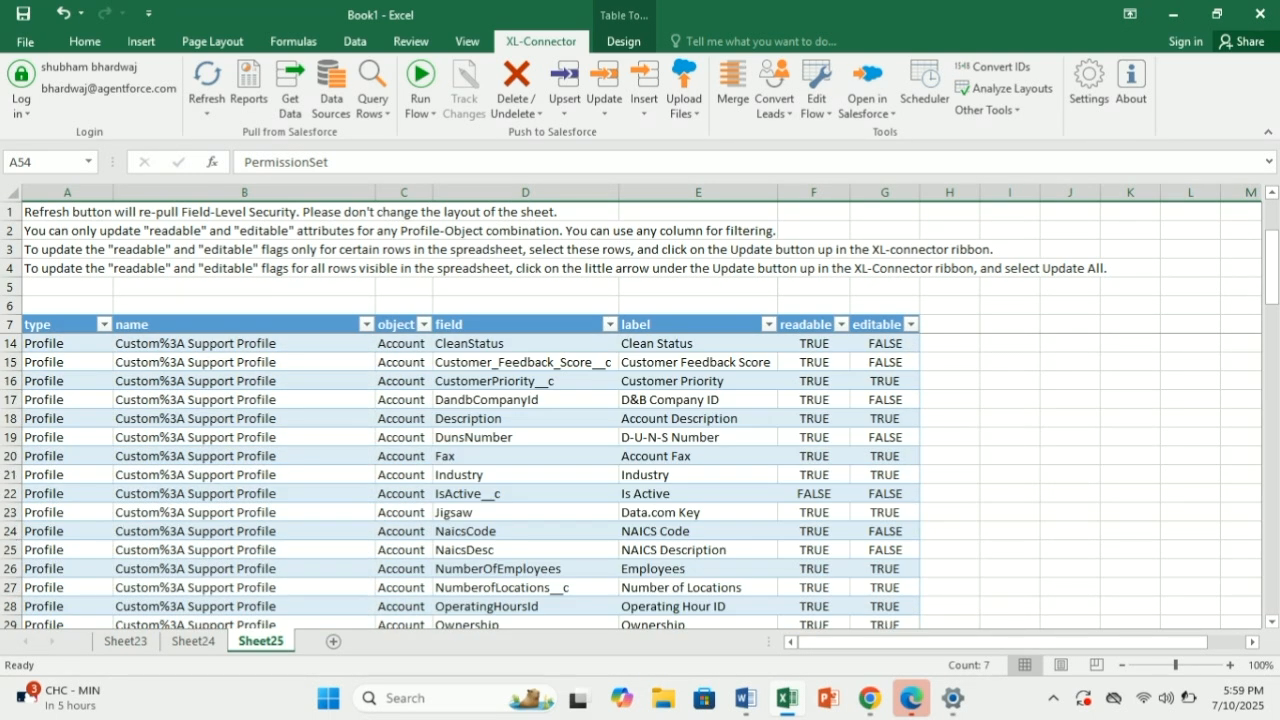
{"action": "left_click", "coordinate": [11, 362], "text": "ctrl"}
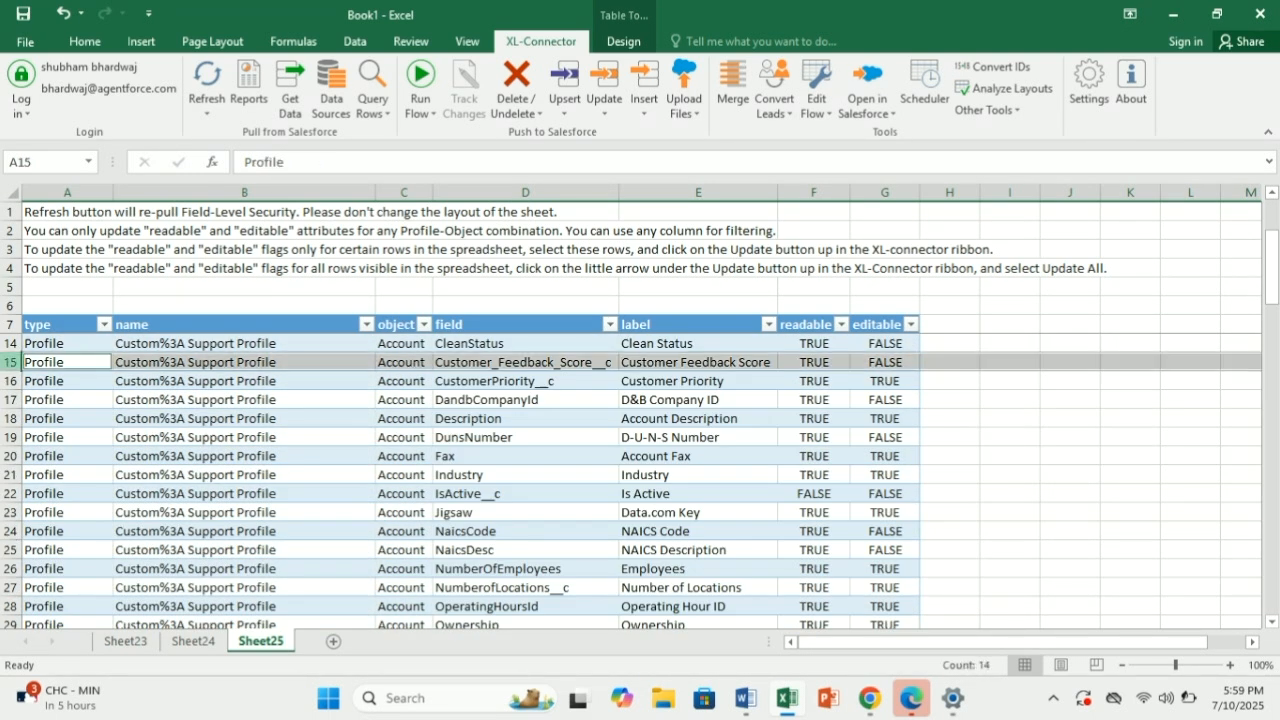
{"action": "left_click", "coordinate": [598, 114]}
{"action": "left_click", "coordinate": [617, 132]}
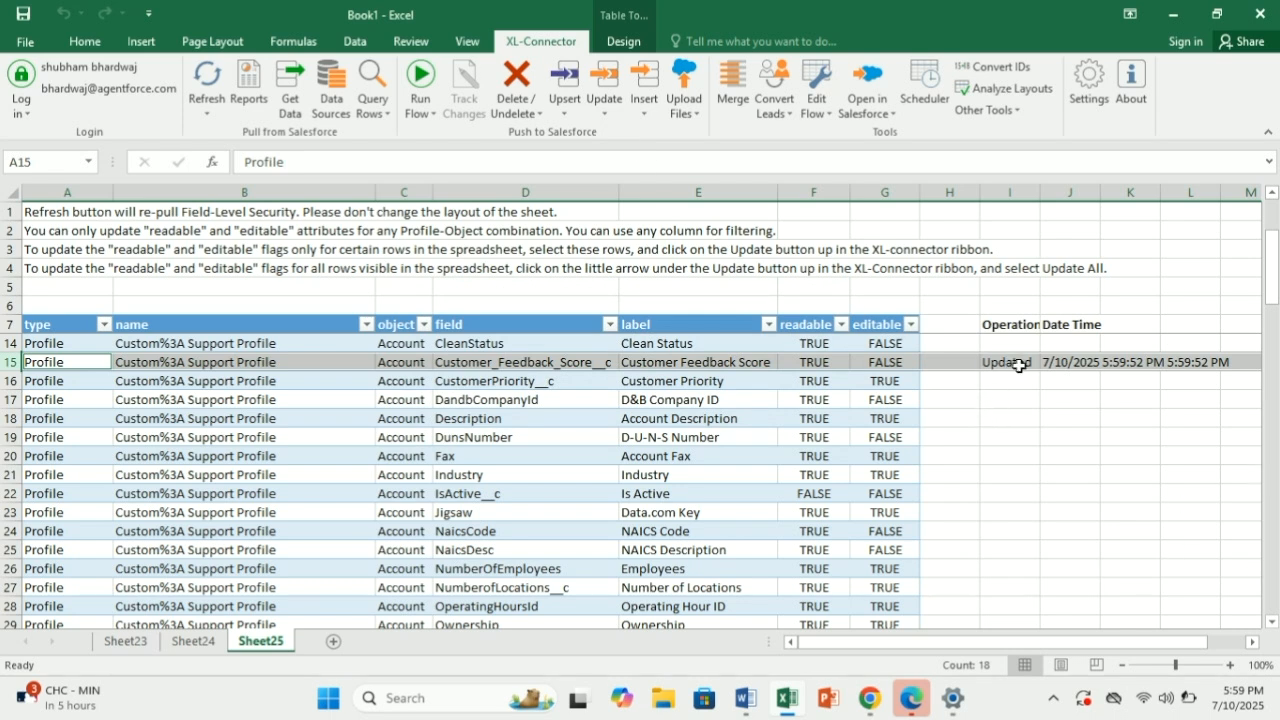
{"action": "left_click_drag", "start_coordinate": [1271, 285], "coordinate": [1257, 470]}
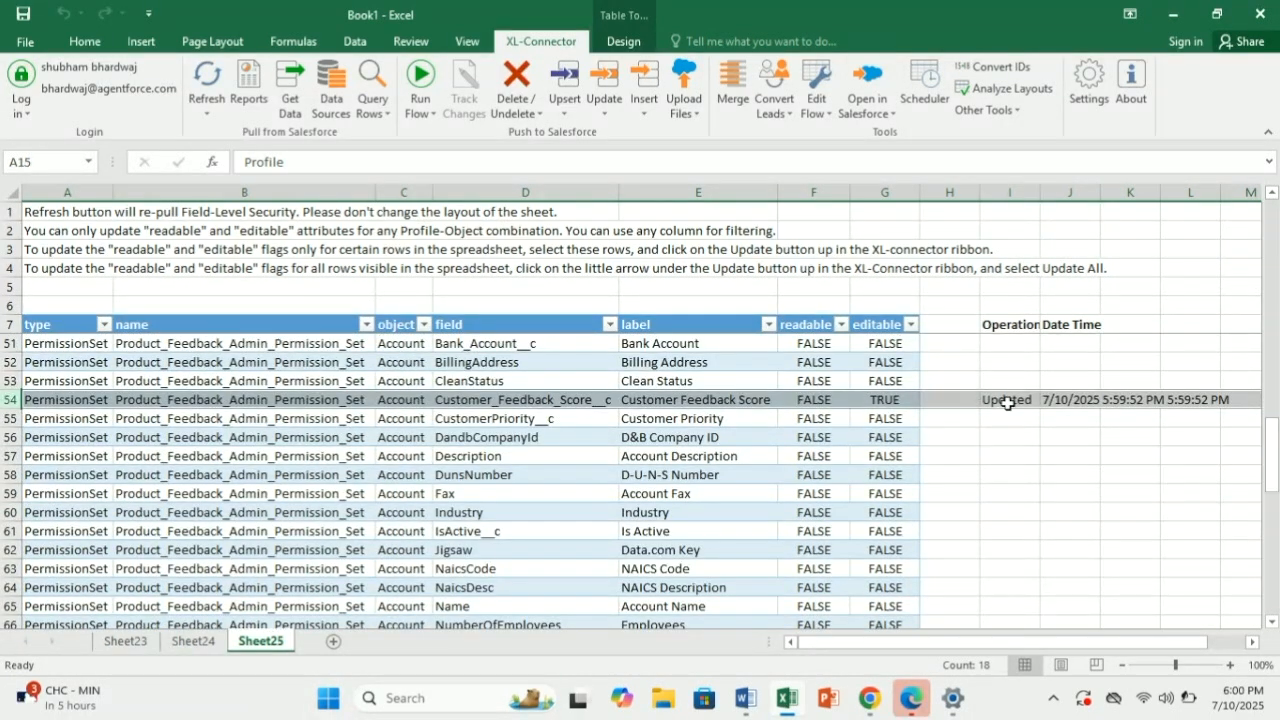
{"action": "left_click_drag", "start_coordinate": [1274, 445], "coordinate": [1273, 230]}
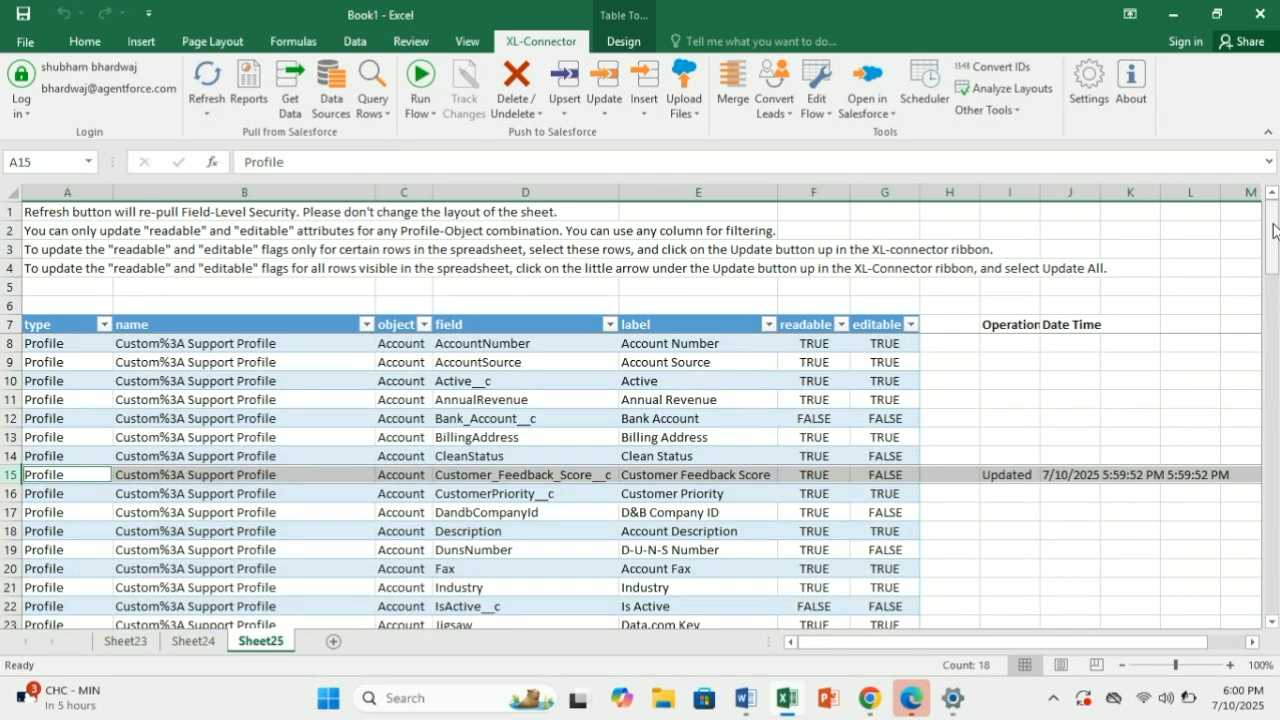